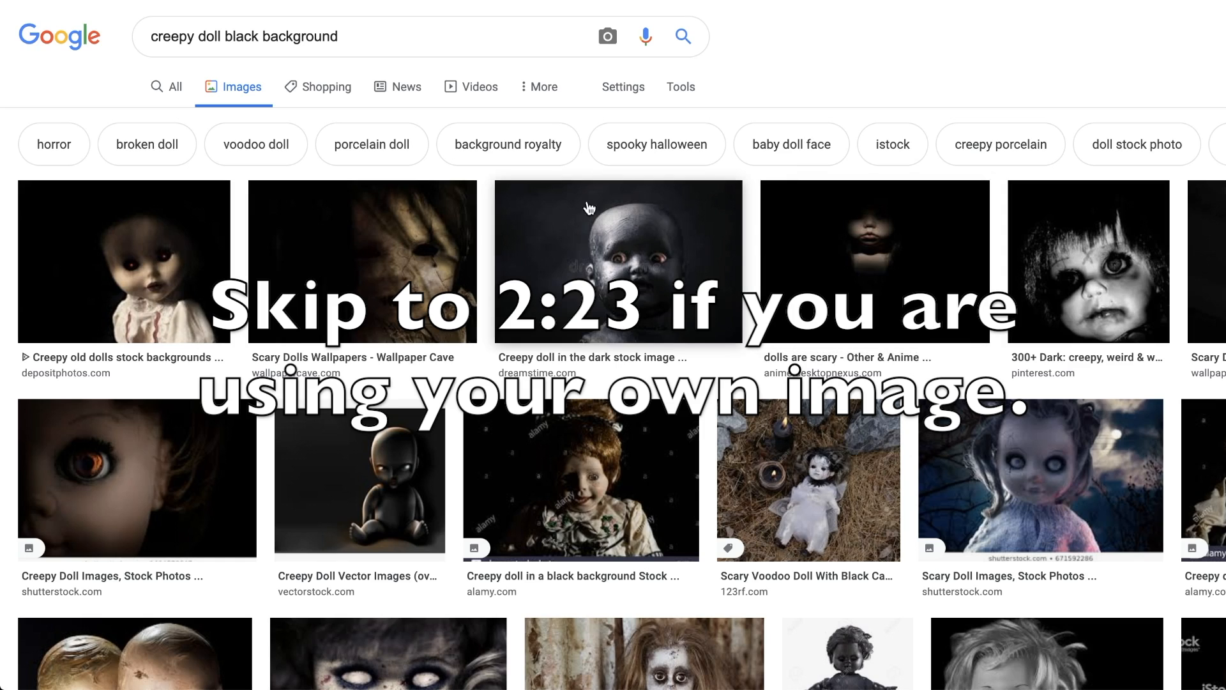
- Filter the creepy doll image results to large images only
left_click(679, 94)
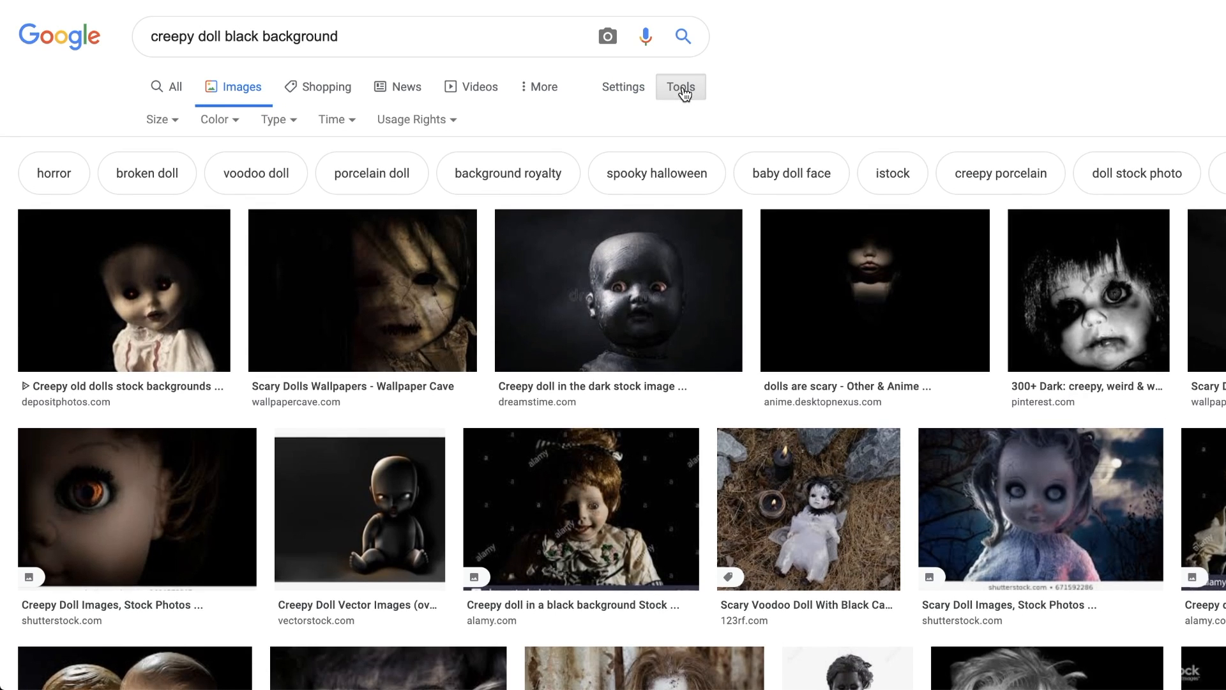
left_click(170, 128)
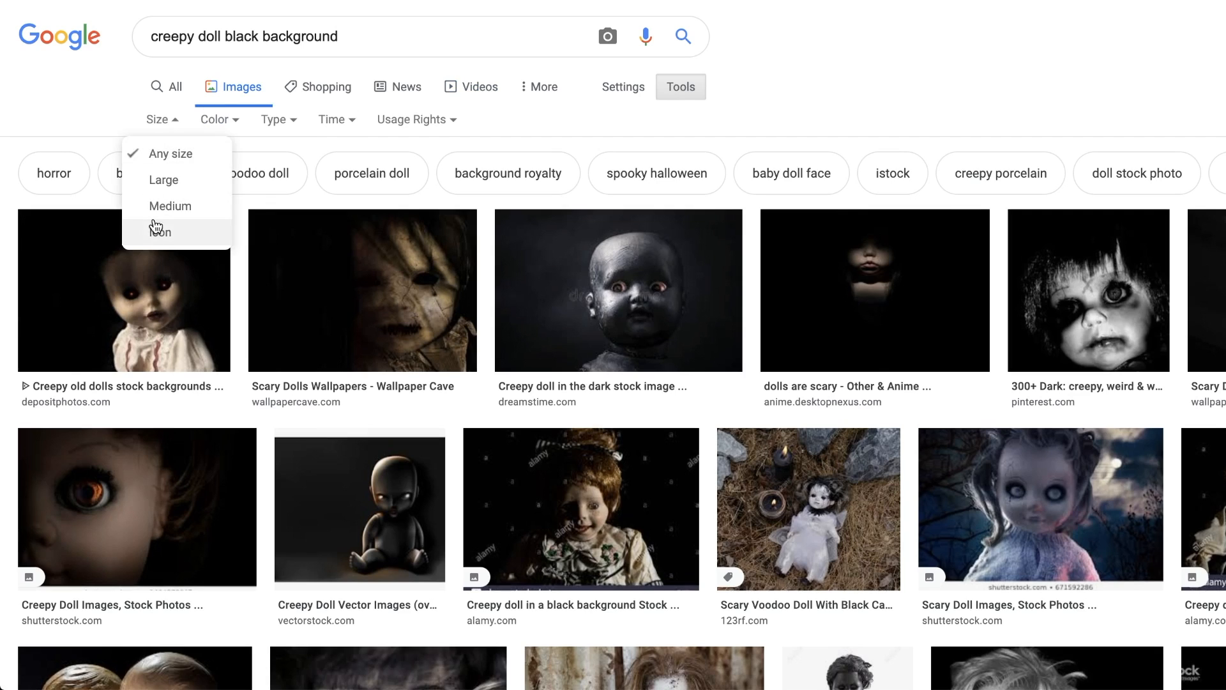
left_click(187, 191)
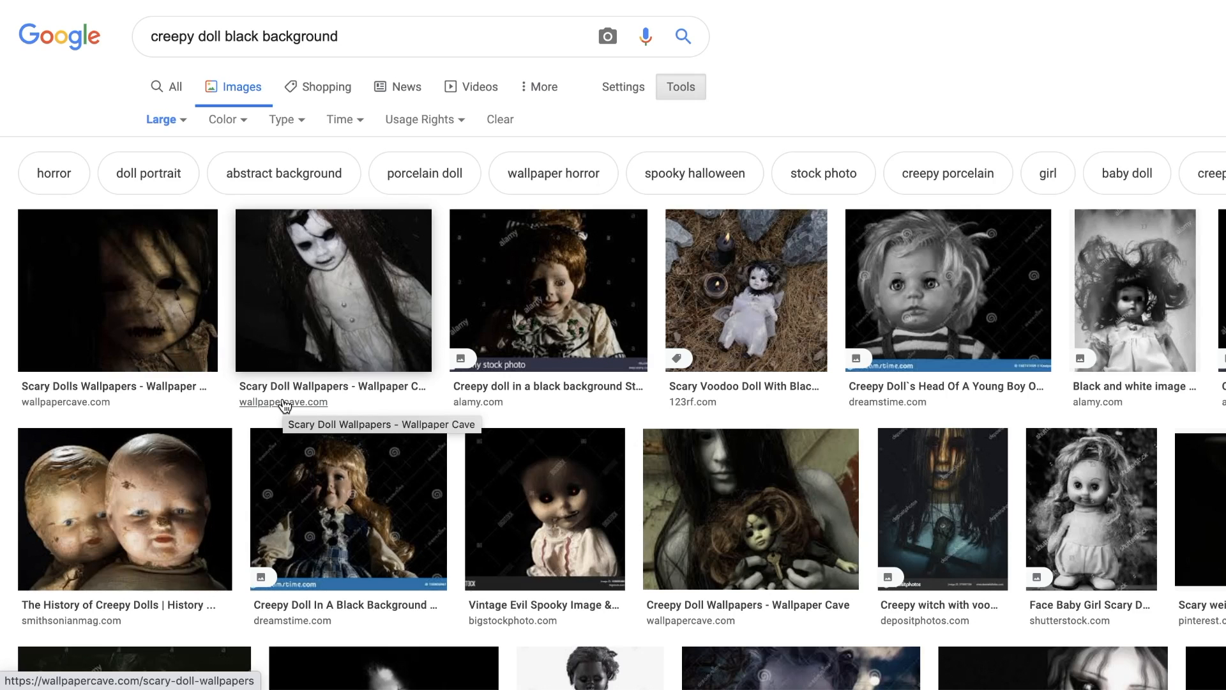
- Save the Wallpaper Cave image of the pale woman on black as girl.jpg in the Halloween Clipping Mask folder
left_click(197, 313)
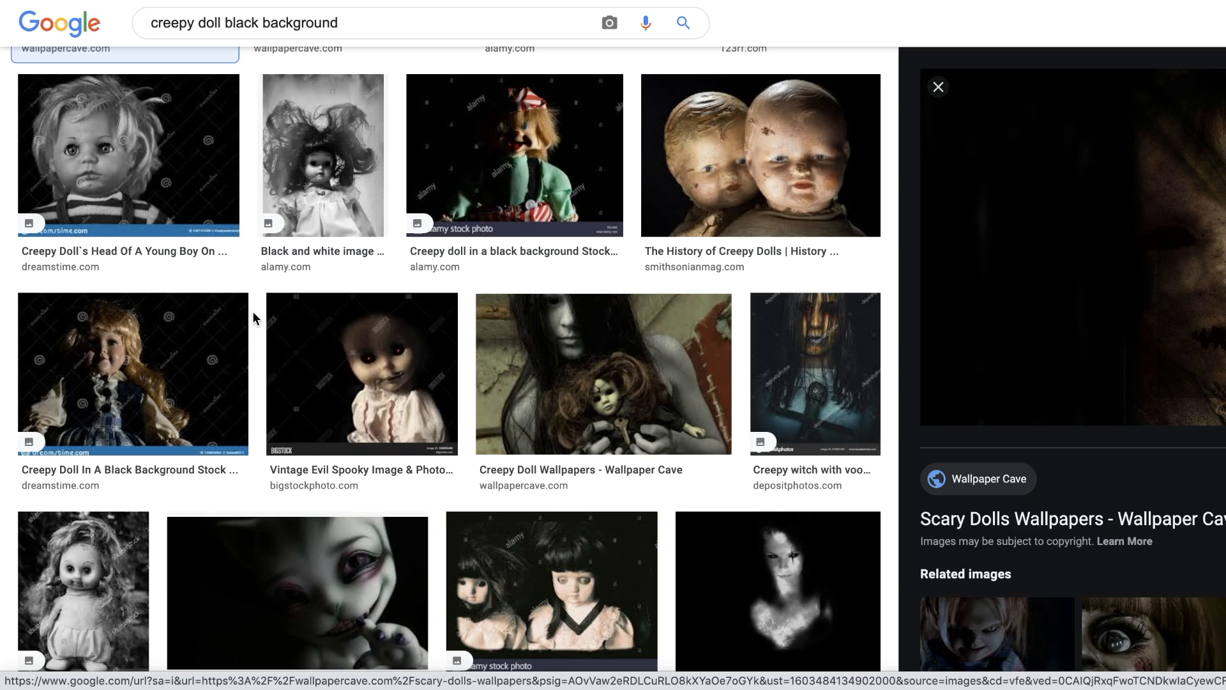
scroll(252, 312, "down", 6)
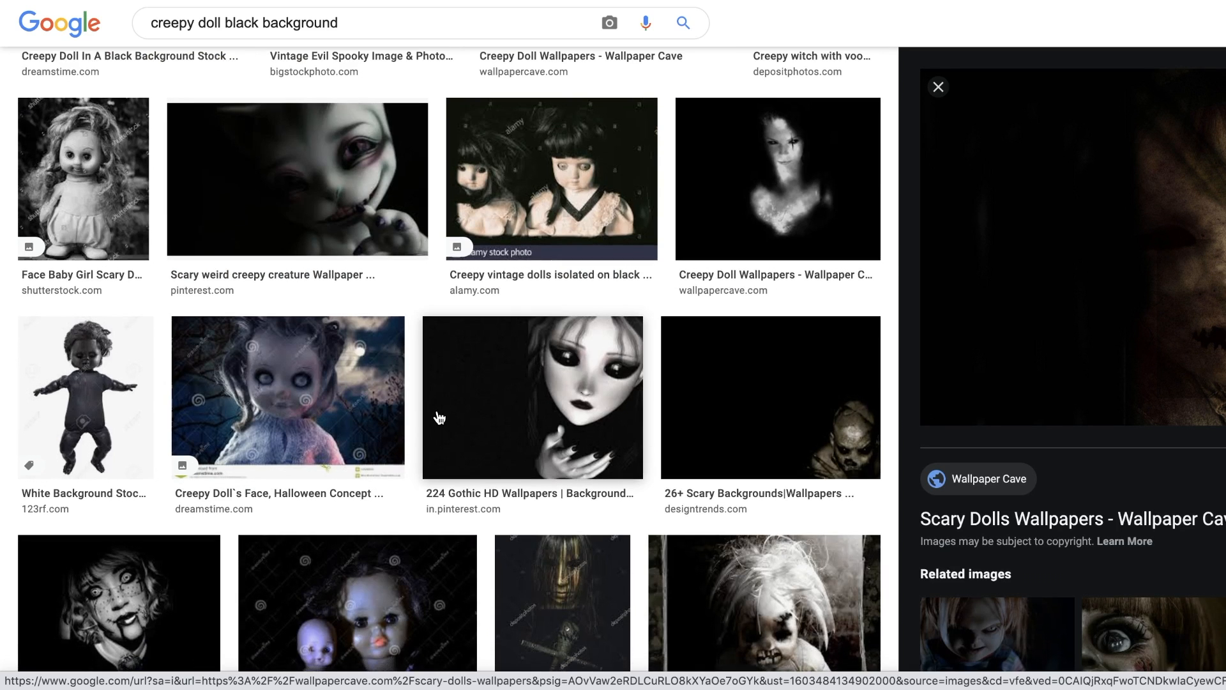
scroll(440, 417, "down", 2)
scroll(447, 421, "down", 8)
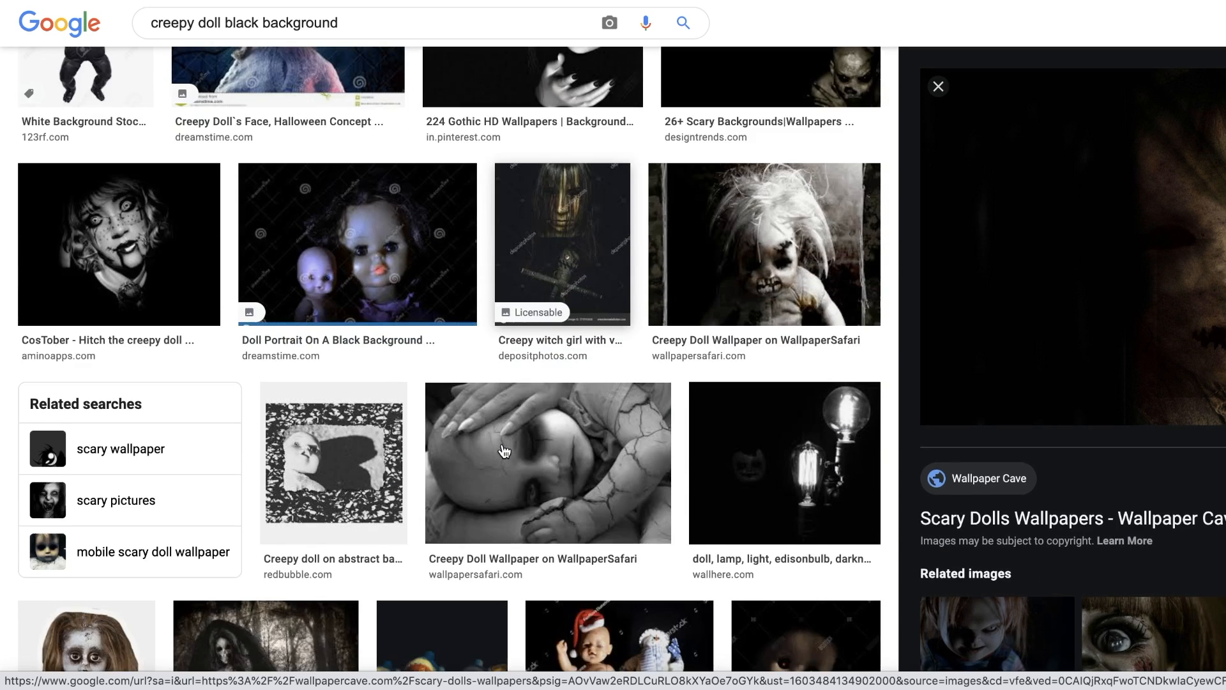
scroll(514, 460, "down", 2)
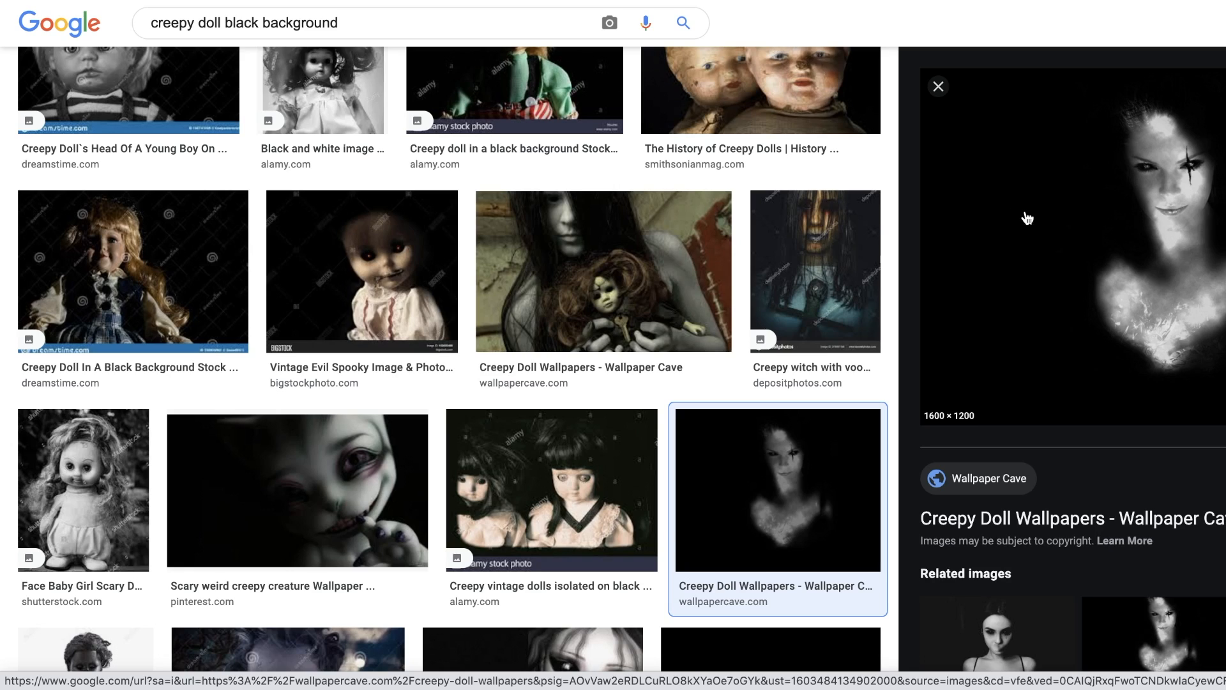
right_click(943, 224)
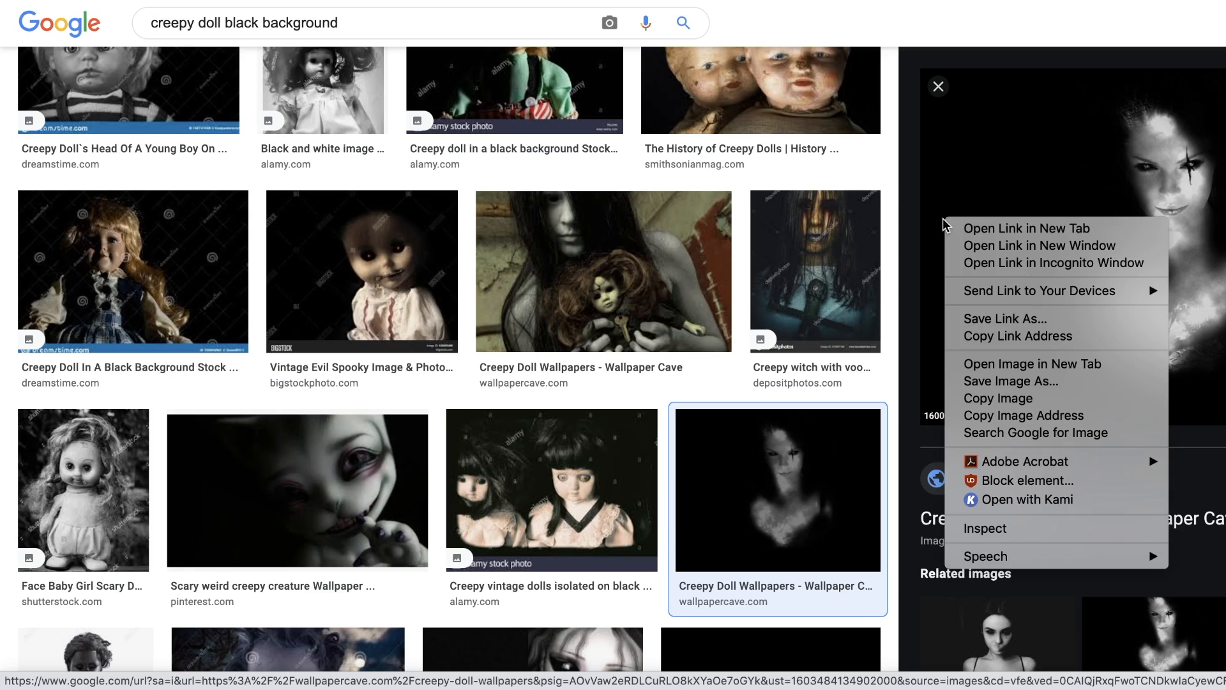
left_click(1002, 381)
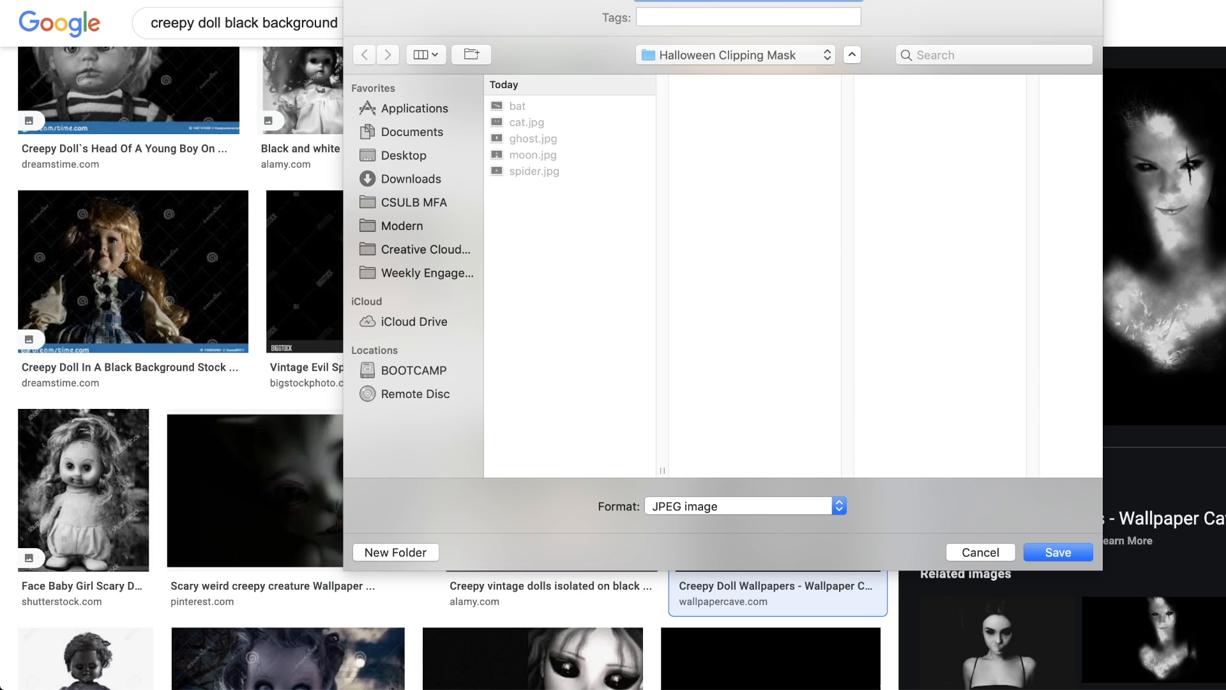
left_click(1051, 554)
- Switch to Photopea and open girl.jpg from the computer
key("ctrl+Tab")
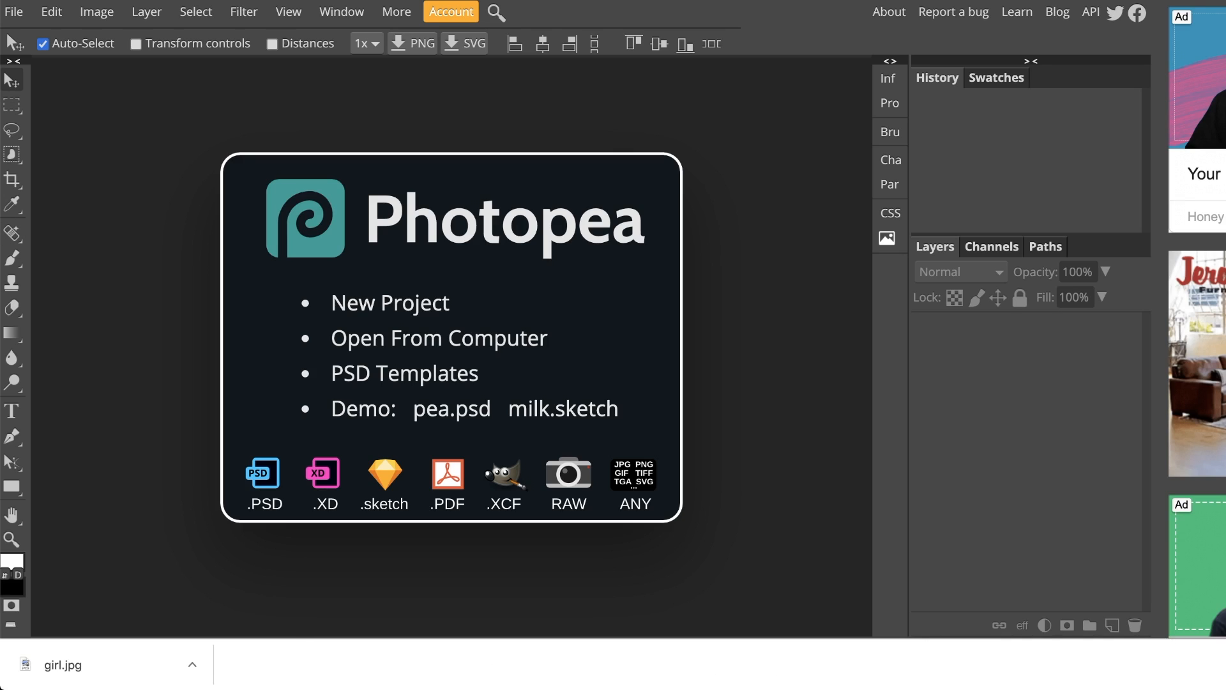
left_click(1222, 664)
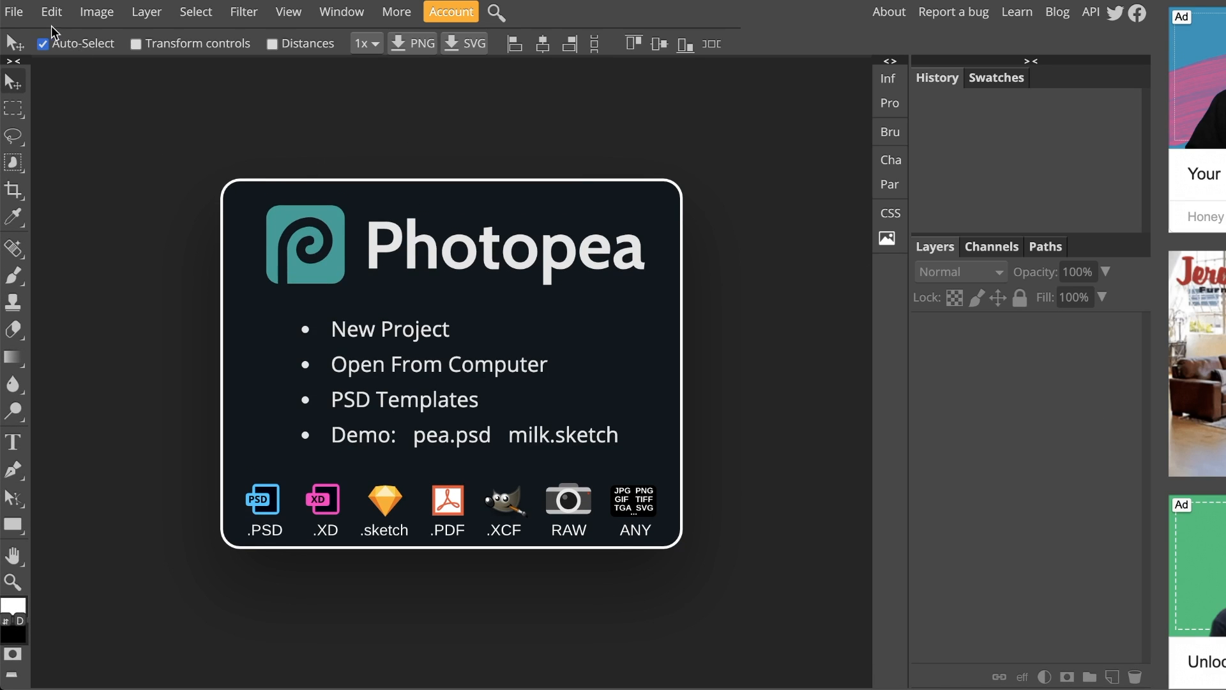
left_click(14, 11)
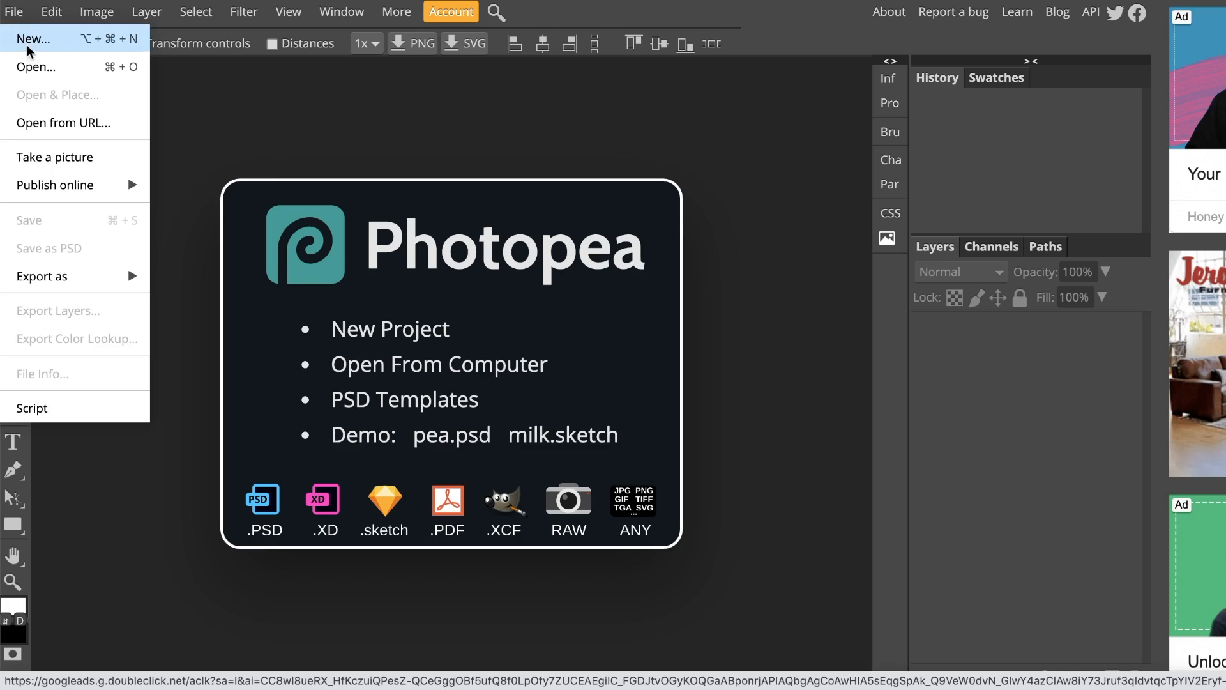
left_click(35, 67)
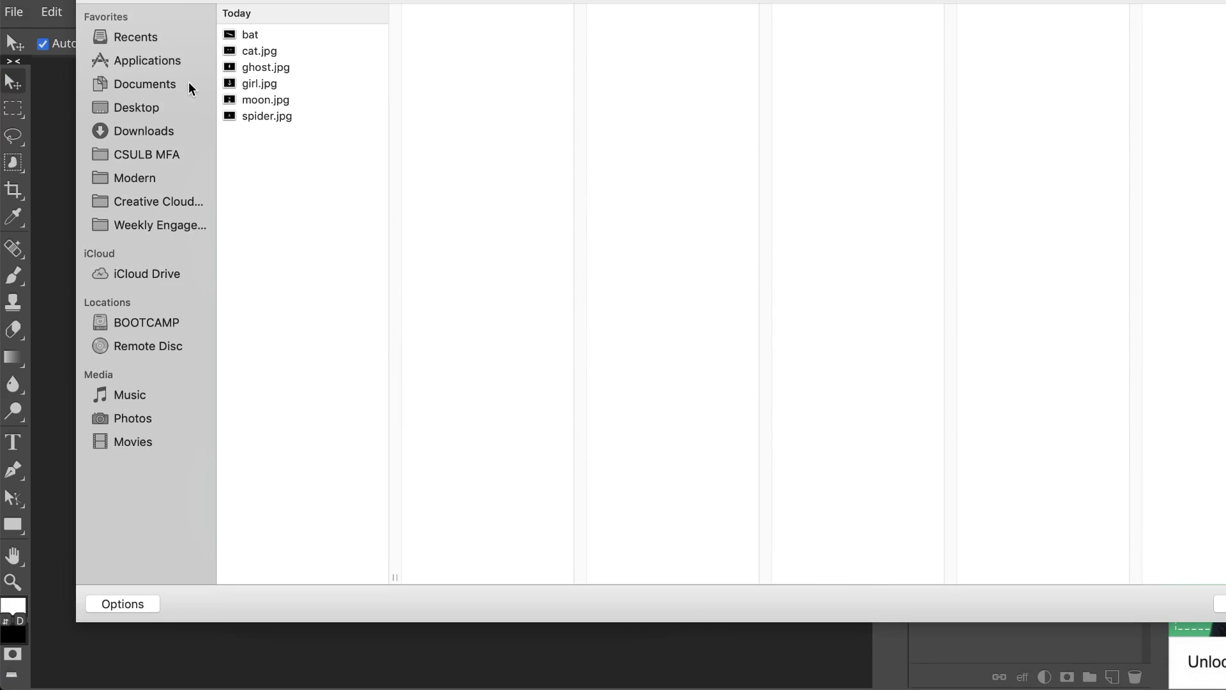
left_click(251, 83)
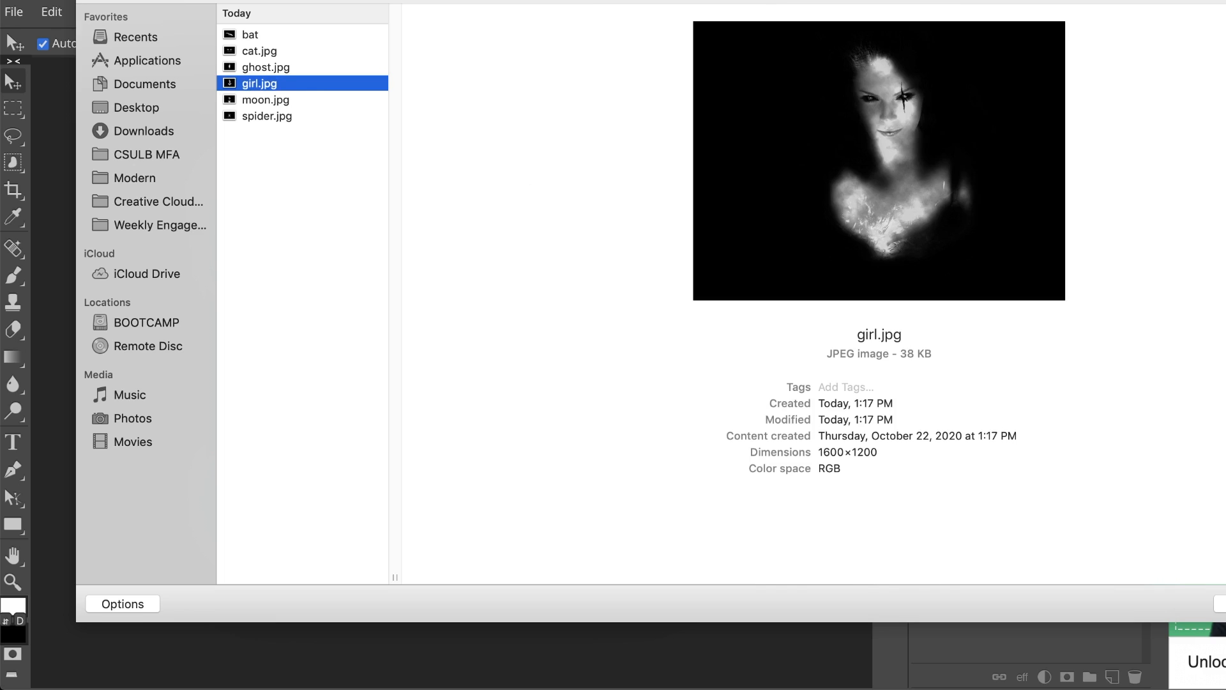
key("Return")
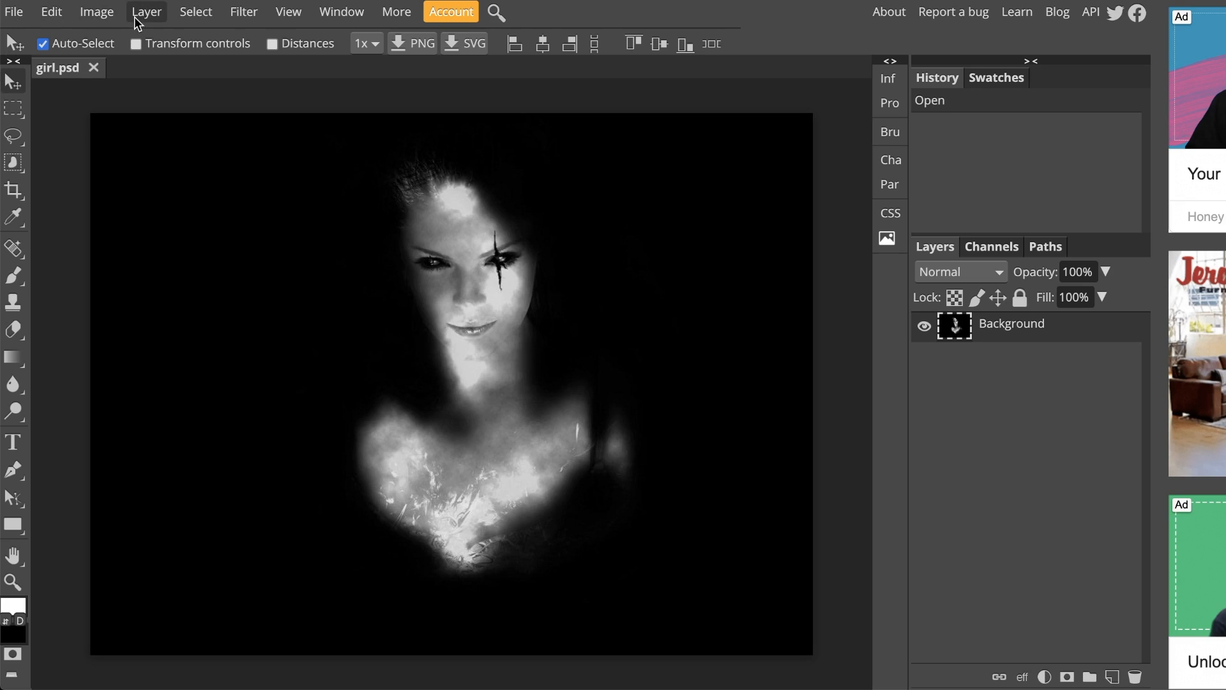
- Resize the image to 6 inches wide at 300 DPI, keeping its proportions
left_click(114, 14)
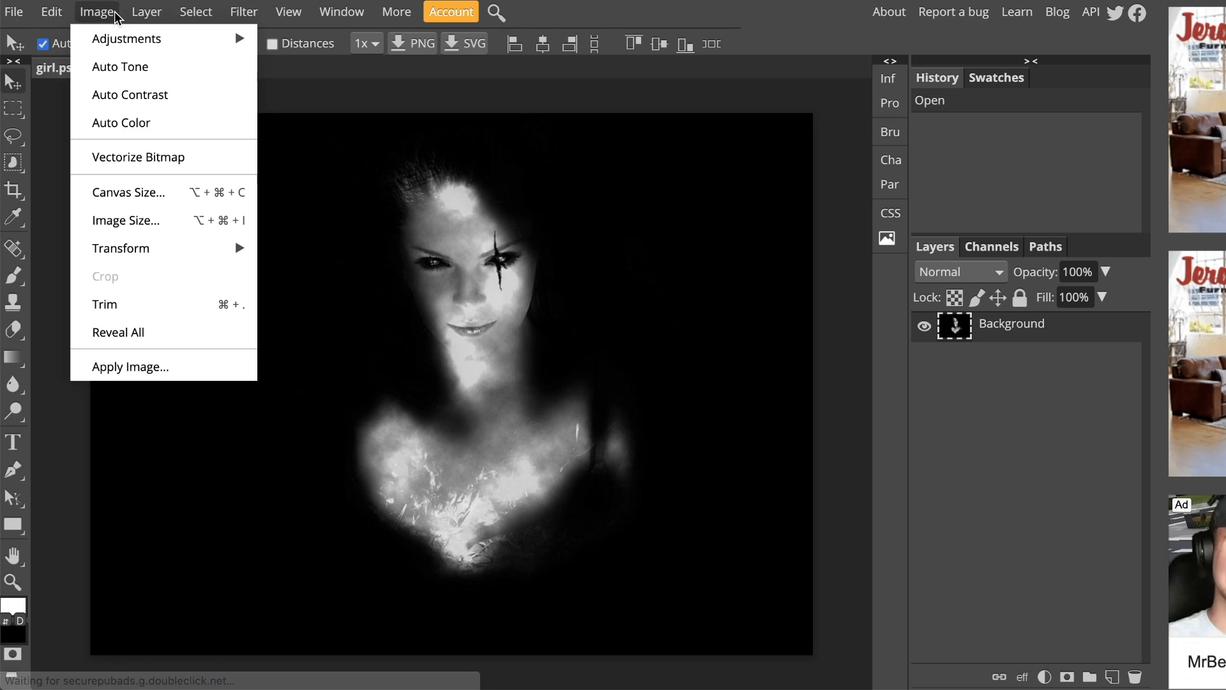
left_click(160, 233)
left_click_drag(311, 254, 672, 129)
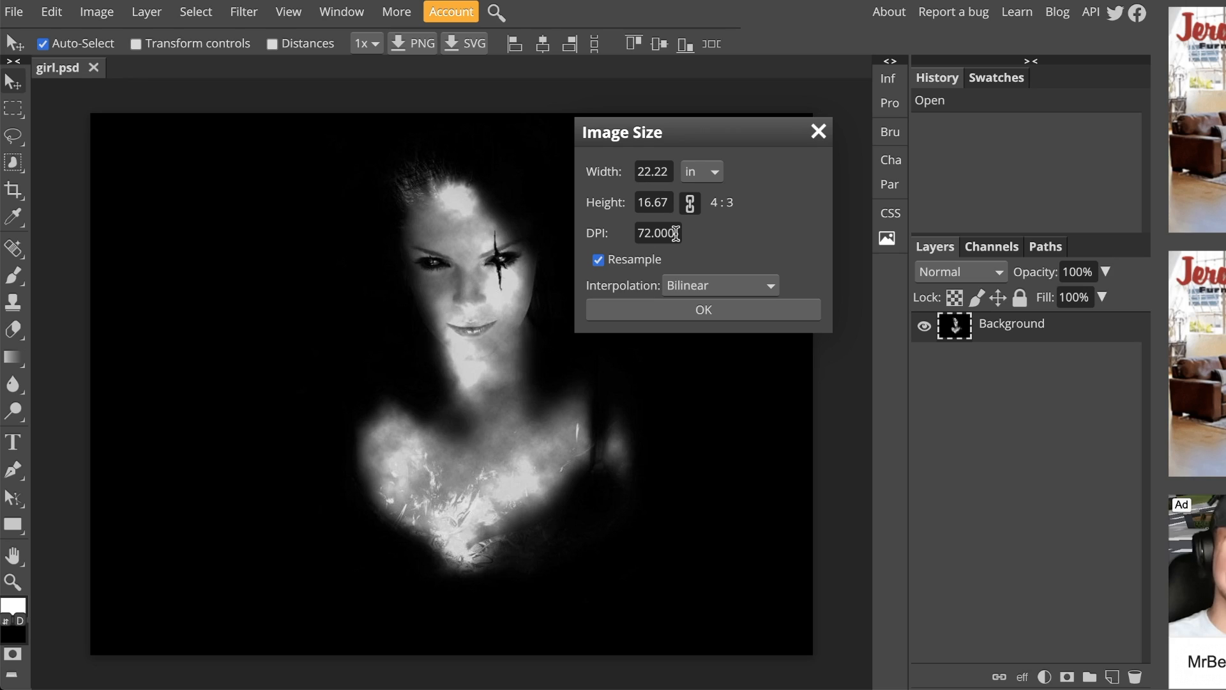
left_click_drag(676, 233, 636, 233)
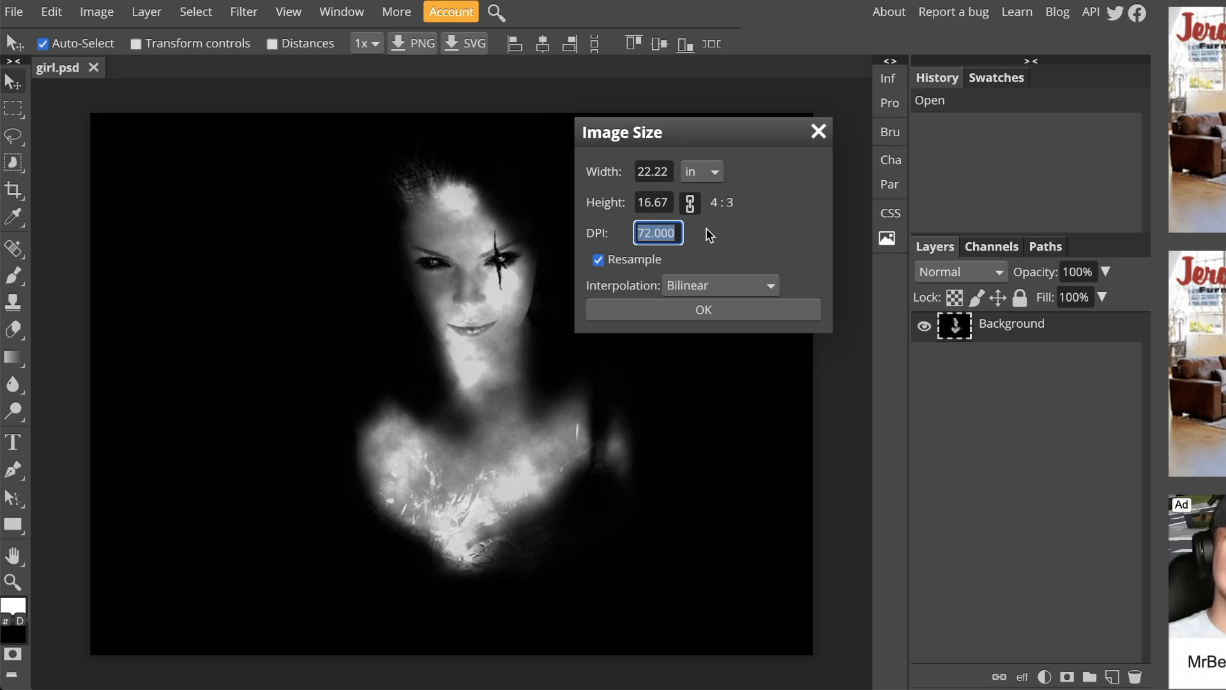
type("300")
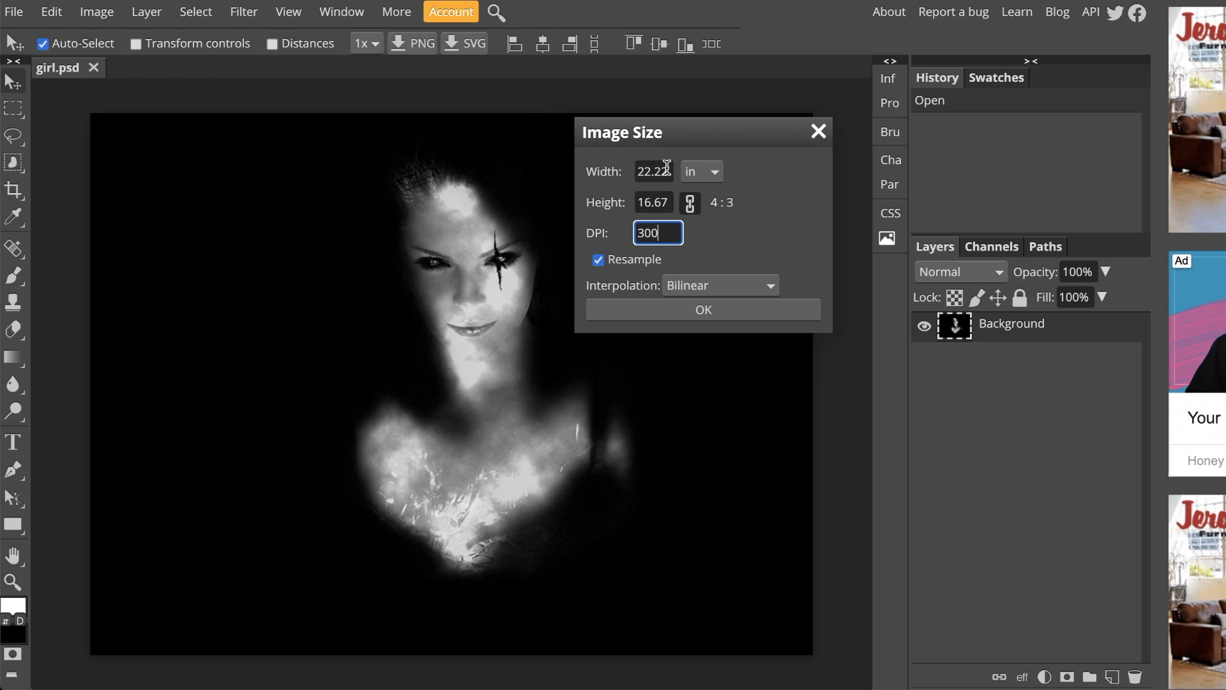
left_click_drag(669, 172, 639, 171)
type("6")
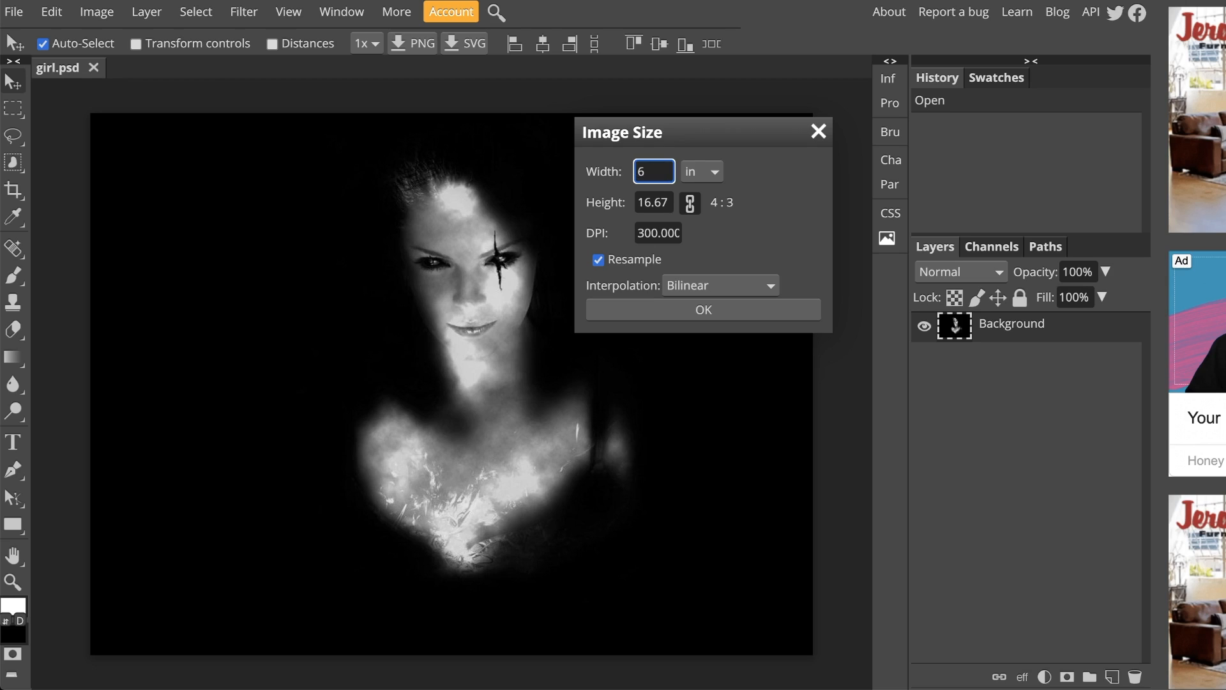
left_click(668, 203)
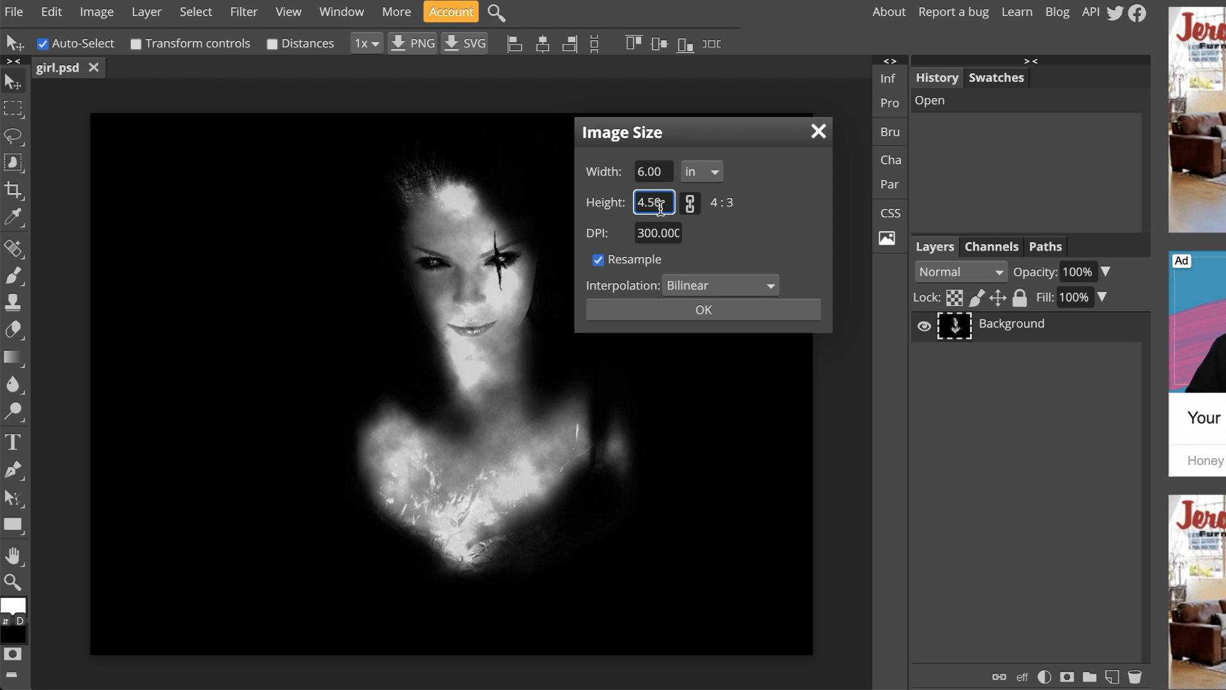
left_click(682, 312)
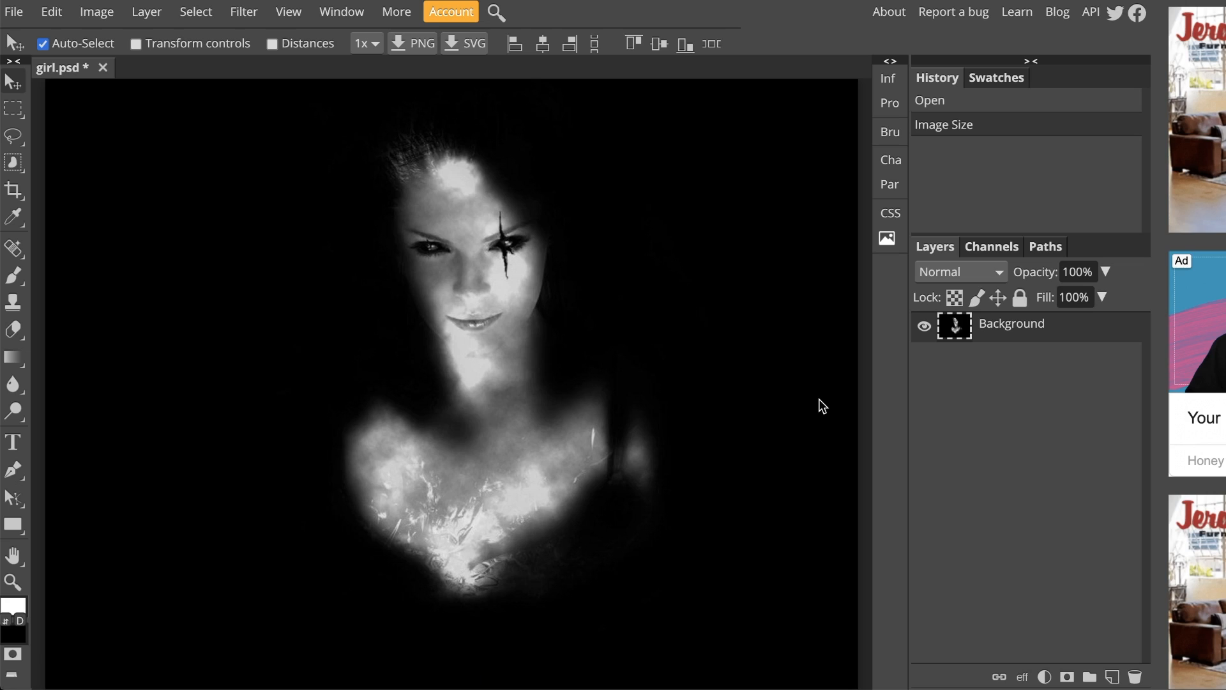
- Open the canvas size settings and change the measurement unit to inches
key("ctrl+0")
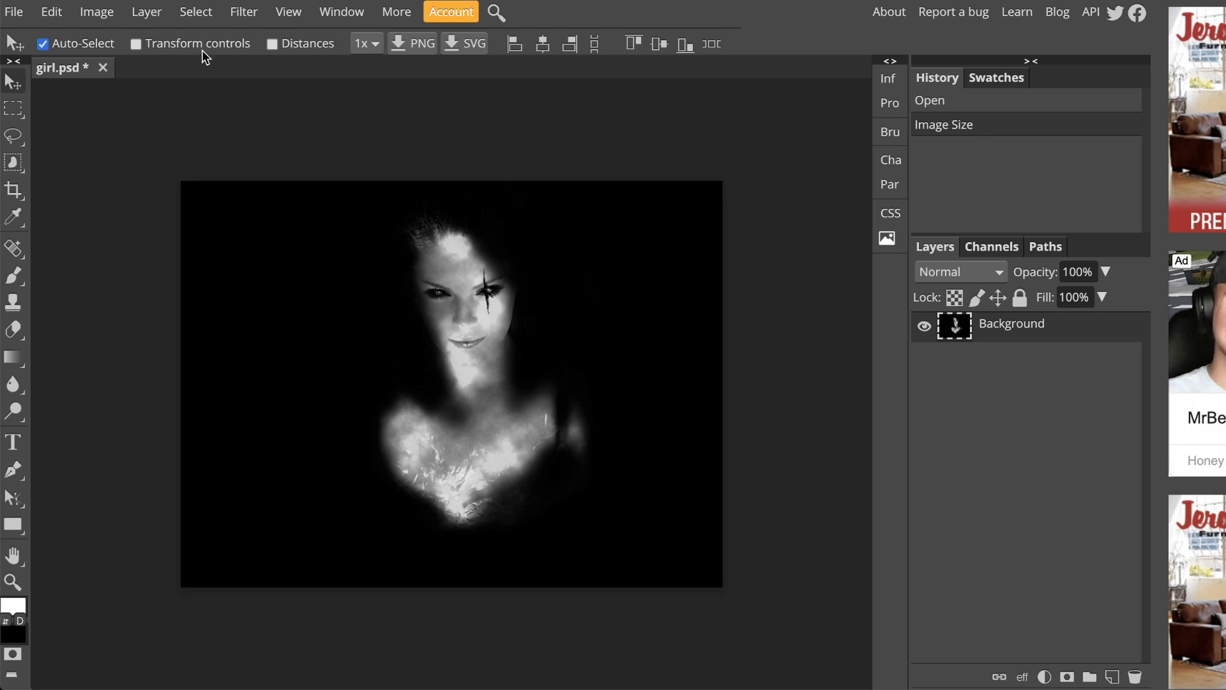
left_click(102, 14)
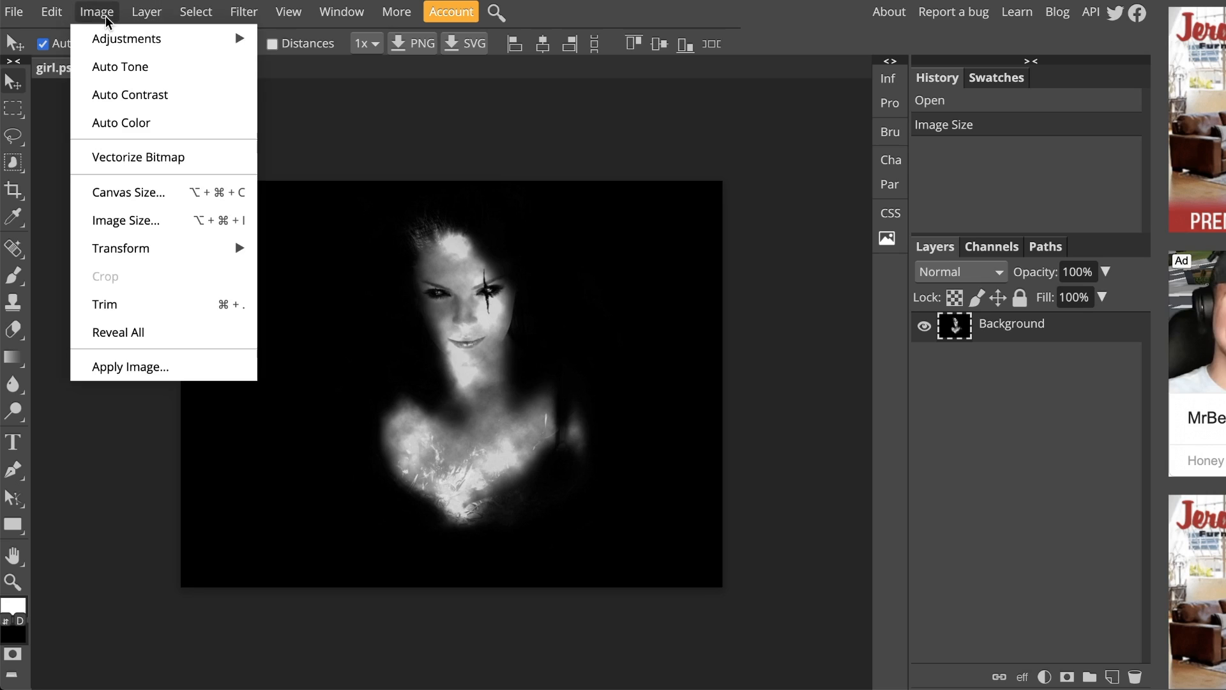
left_click(136, 193)
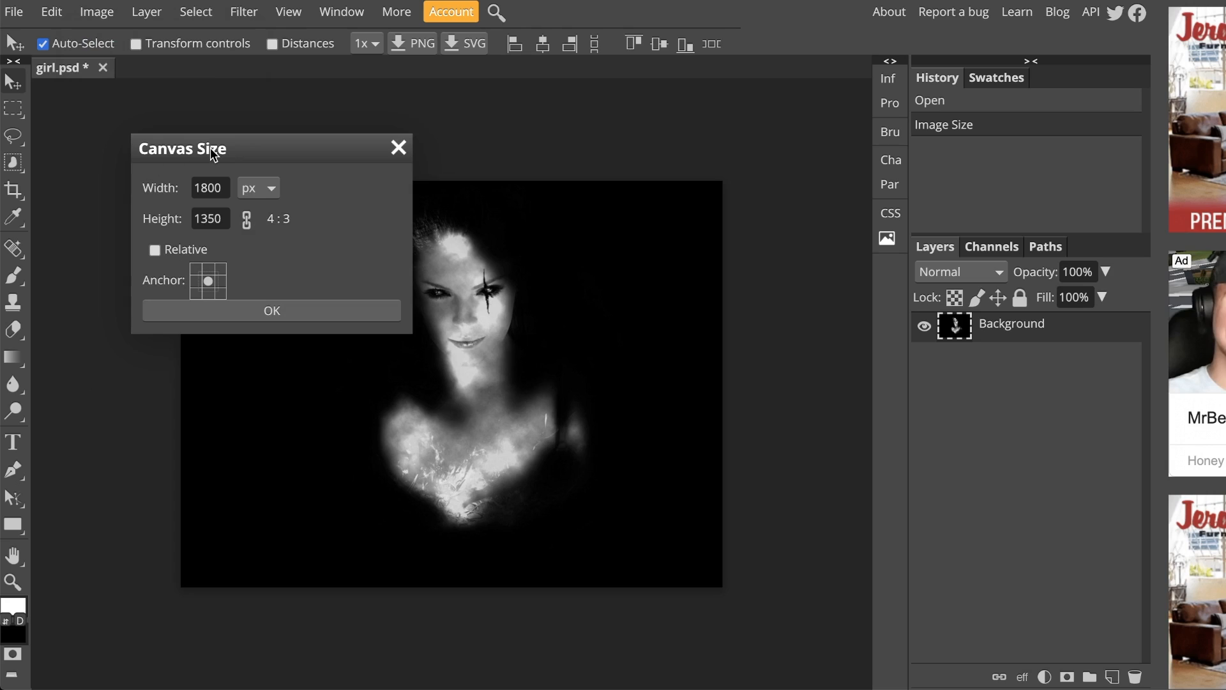
left_click_drag(212, 155, 138, 91)
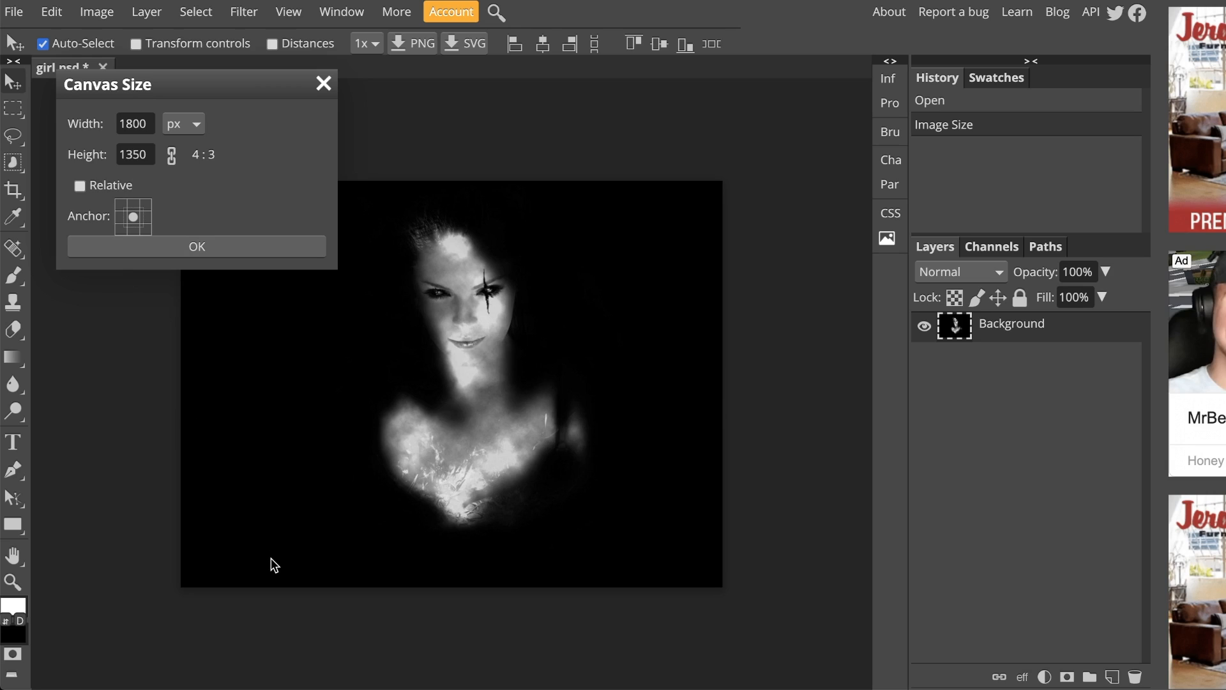
left_click(123, 218)
left_click(175, 126)
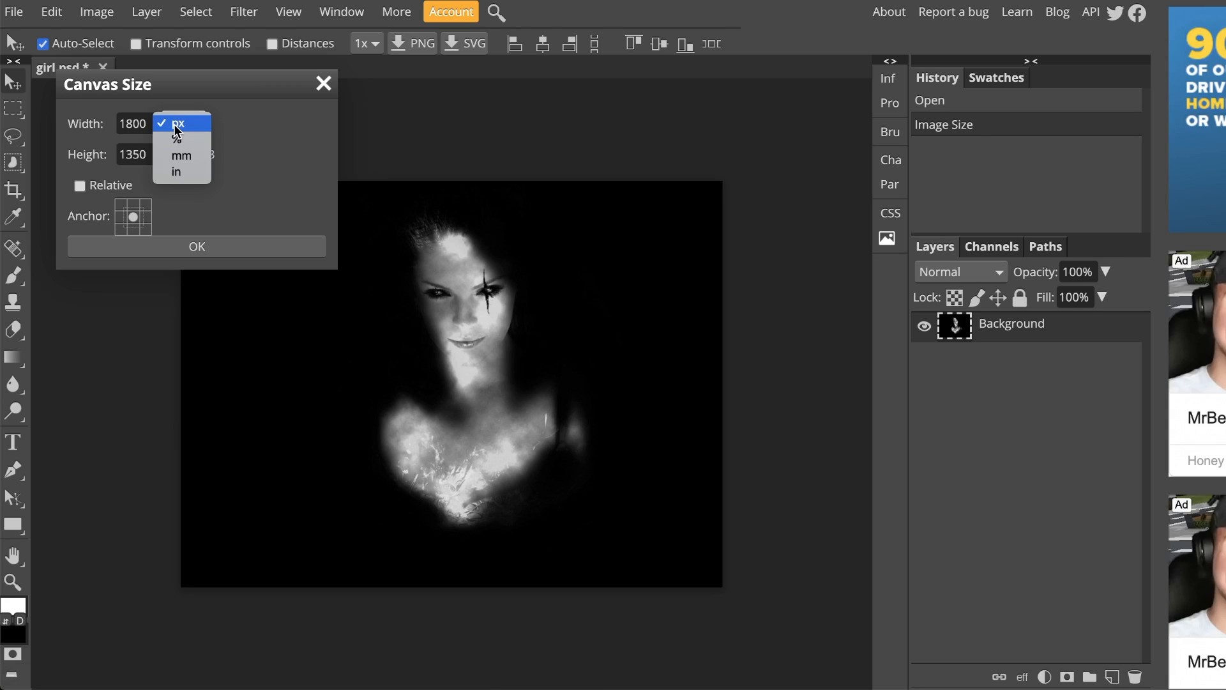
left_click(178, 172)
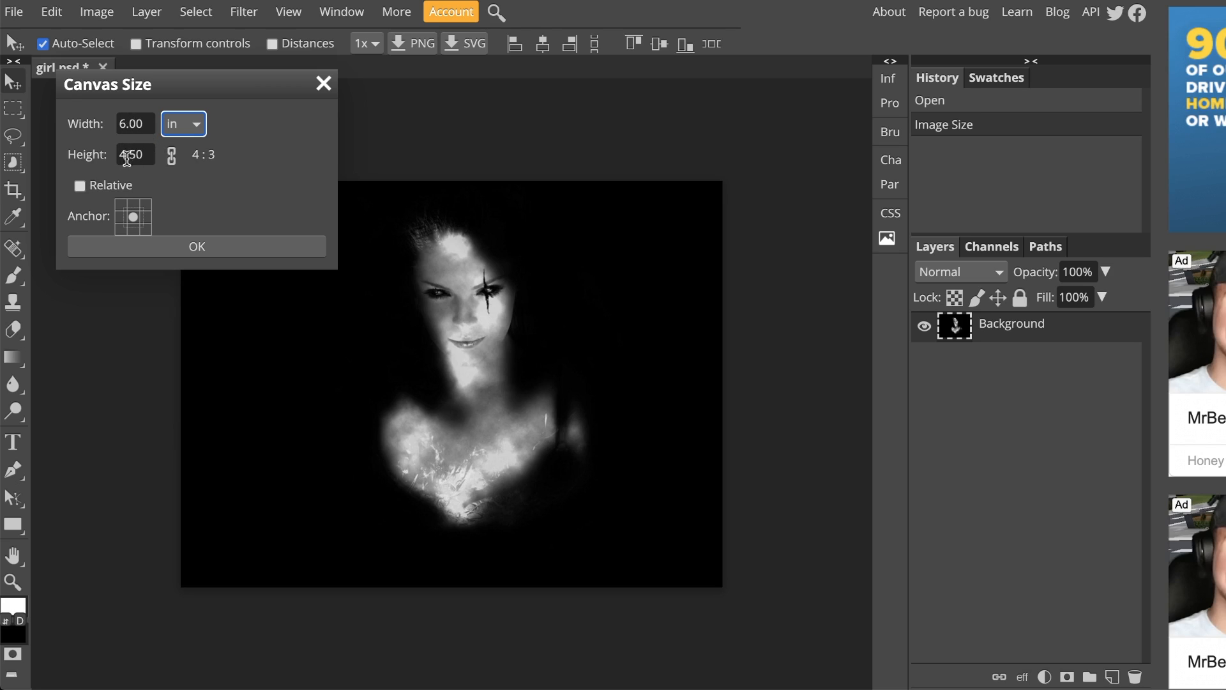
- Set the canvas height to 4 inches, anchored at the centre, and apply it
left_click(150, 155)
left_click_drag(129, 154, 144, 154)
key("BackSpace")
key("Tab")
left_click(194, 207)
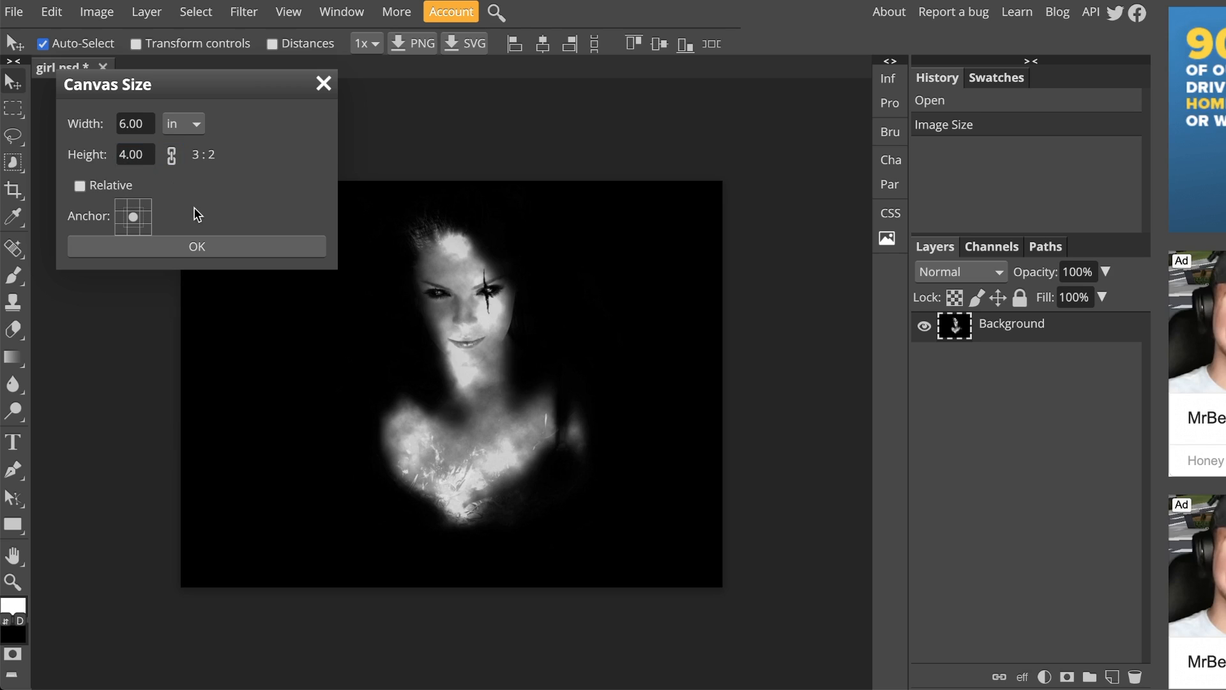
left_click(194, 250)
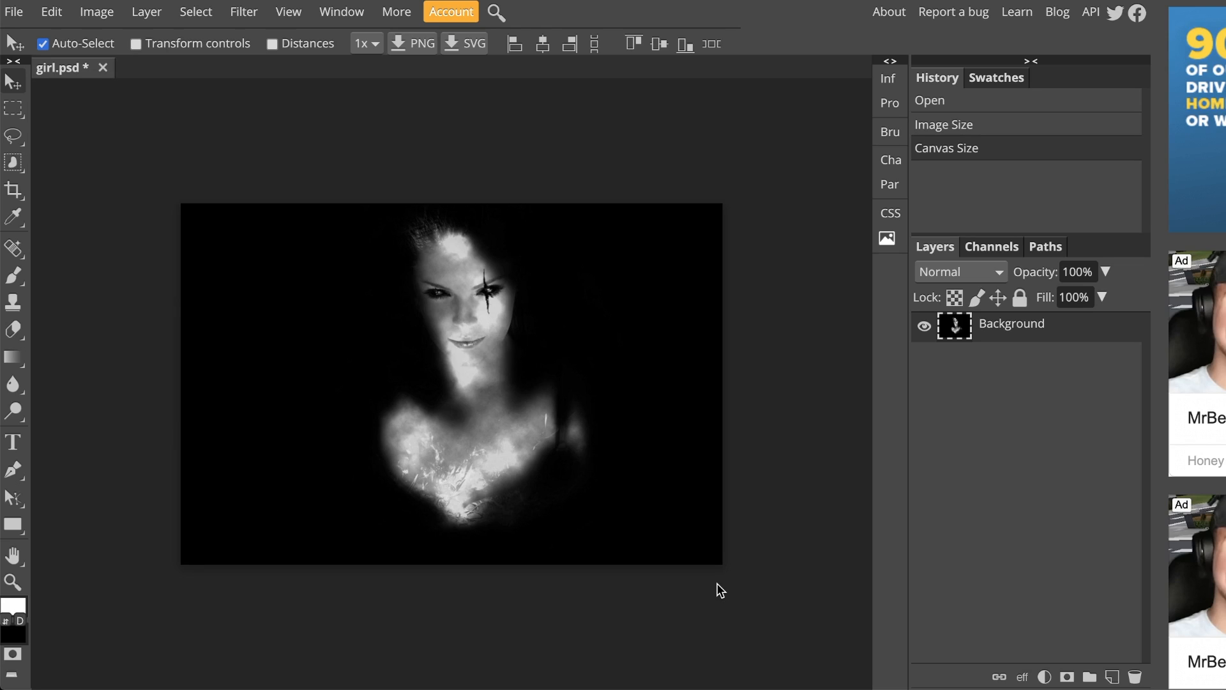
- Move a full-height rectangular selection around the woman slightly down and to the left, and deselect it
key("m")
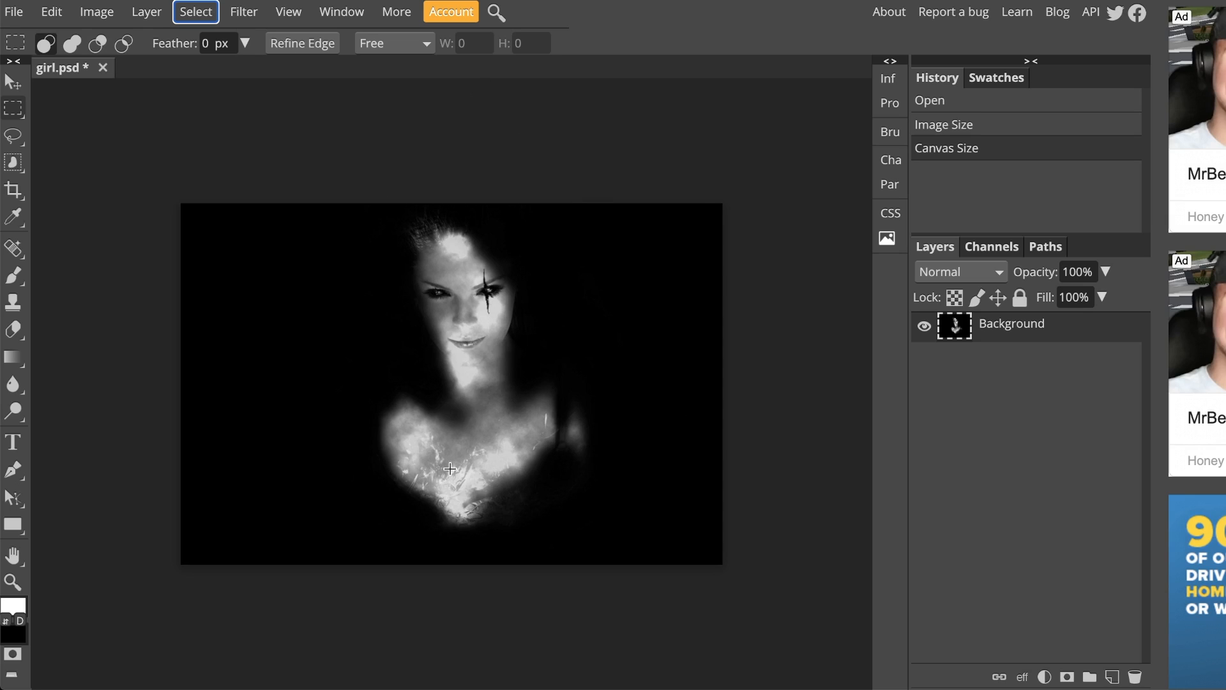
left_click(9, 115)
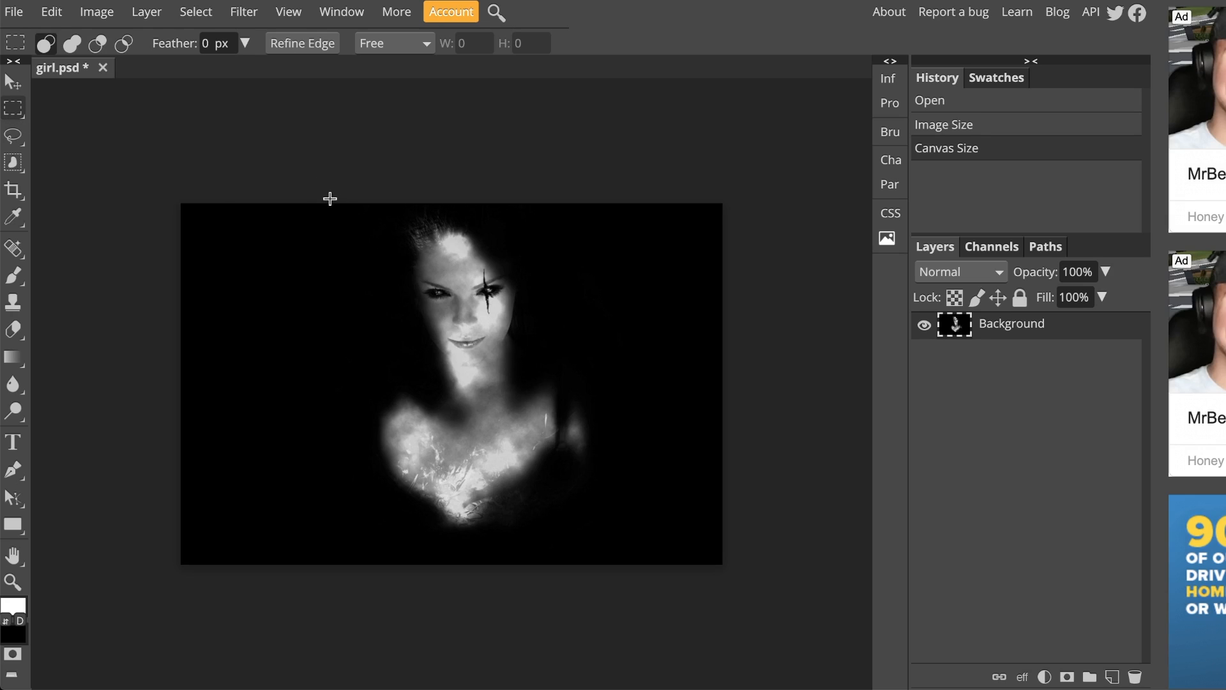
left_click_drag(334, 191, 623, 565)
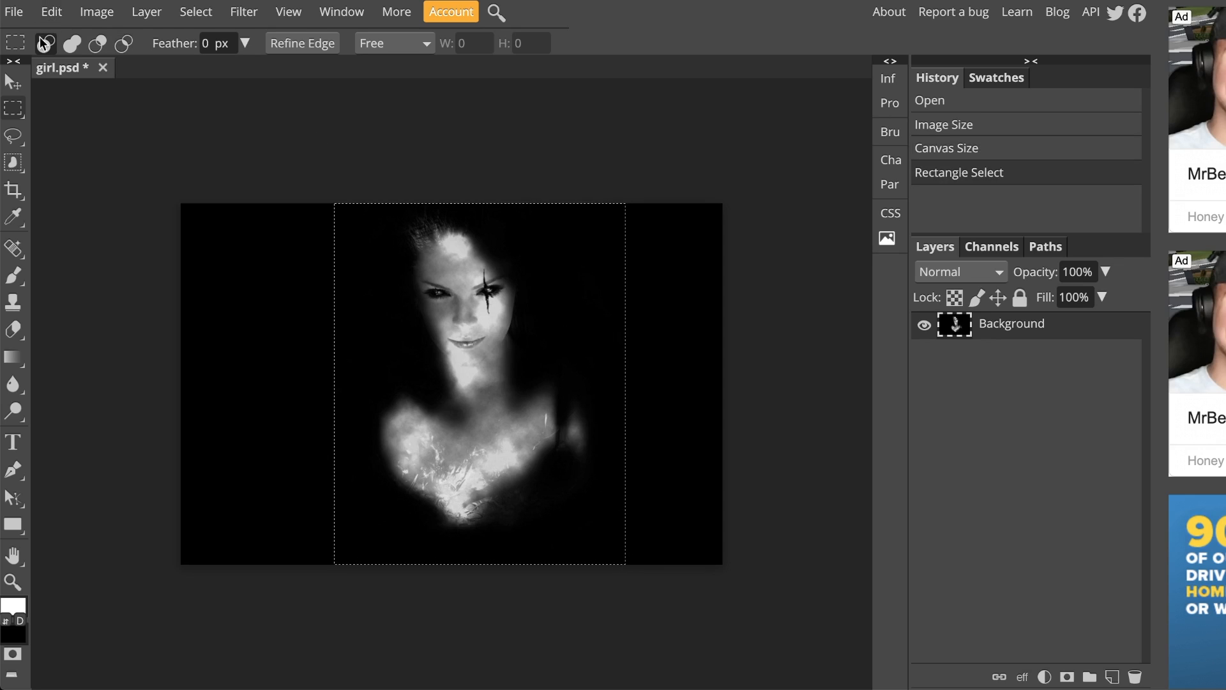
left_click(13, 81)
left_click_drag(532, 350, 507, 362)
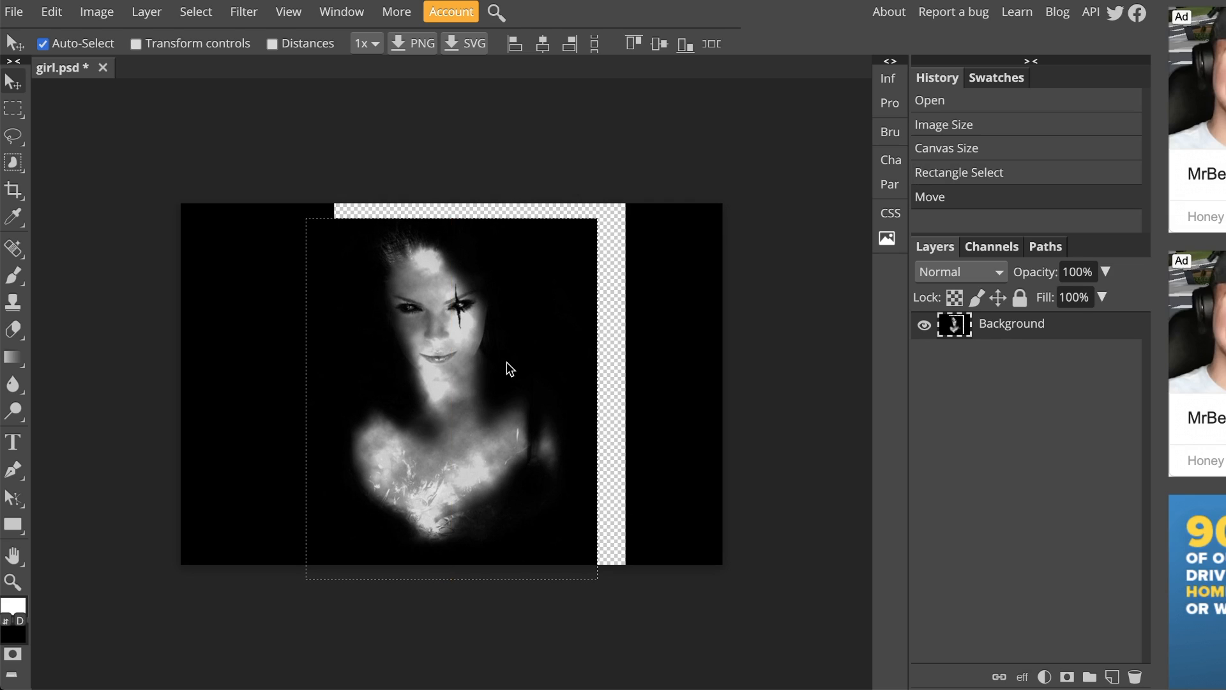
left_click(203, 16)
left_click(214, 62)
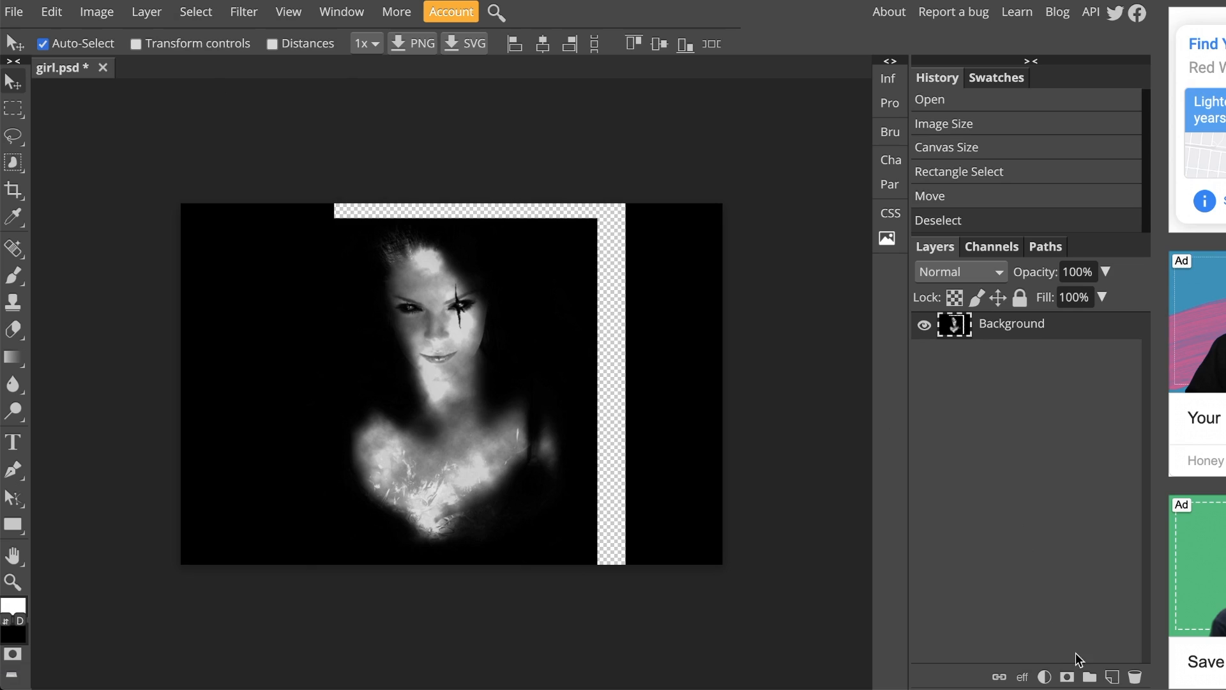
- Add a new layer beneath the portrait layer and fill it with black in Normal mode at 100% opacity
left_click(1113, 677)
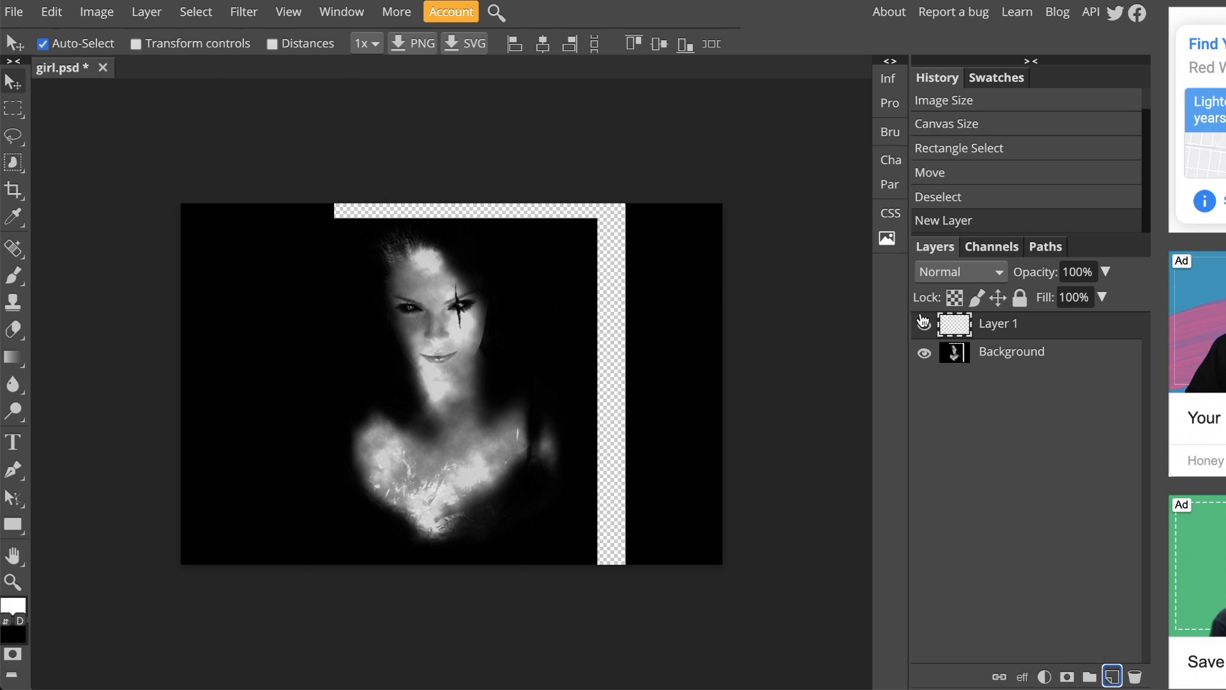
left_click_drag(1002, 329, 1010, 364)
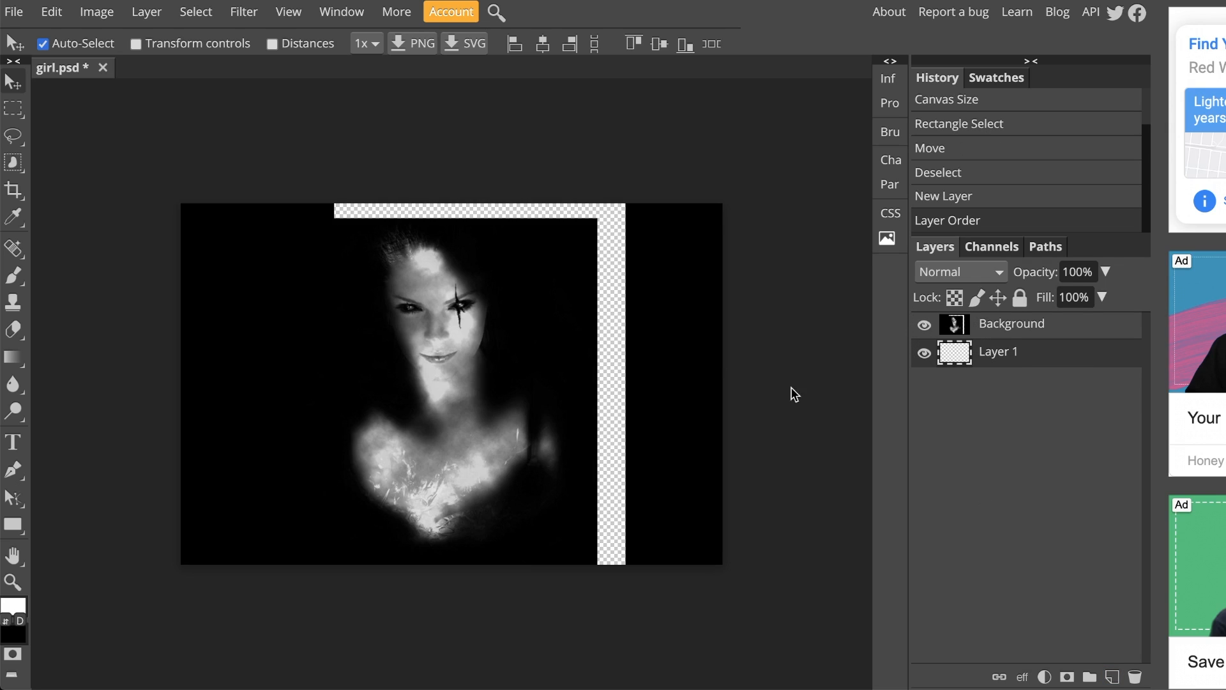
left_click(56, 13)
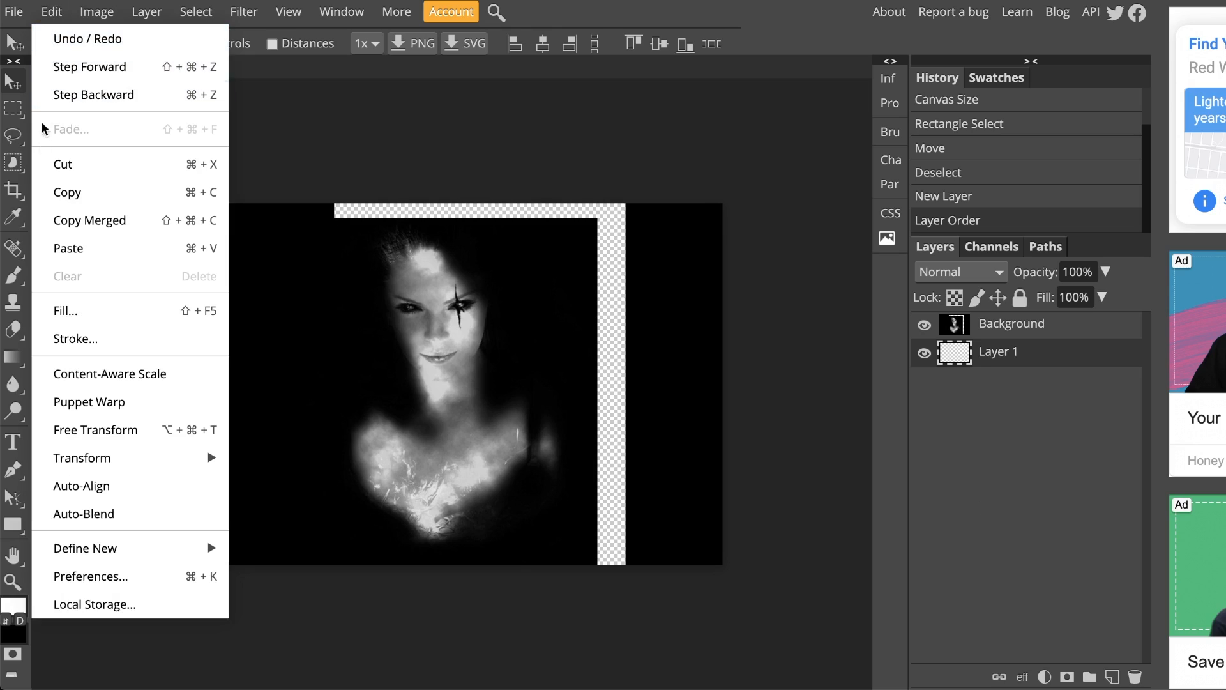
left_click(75, 310)
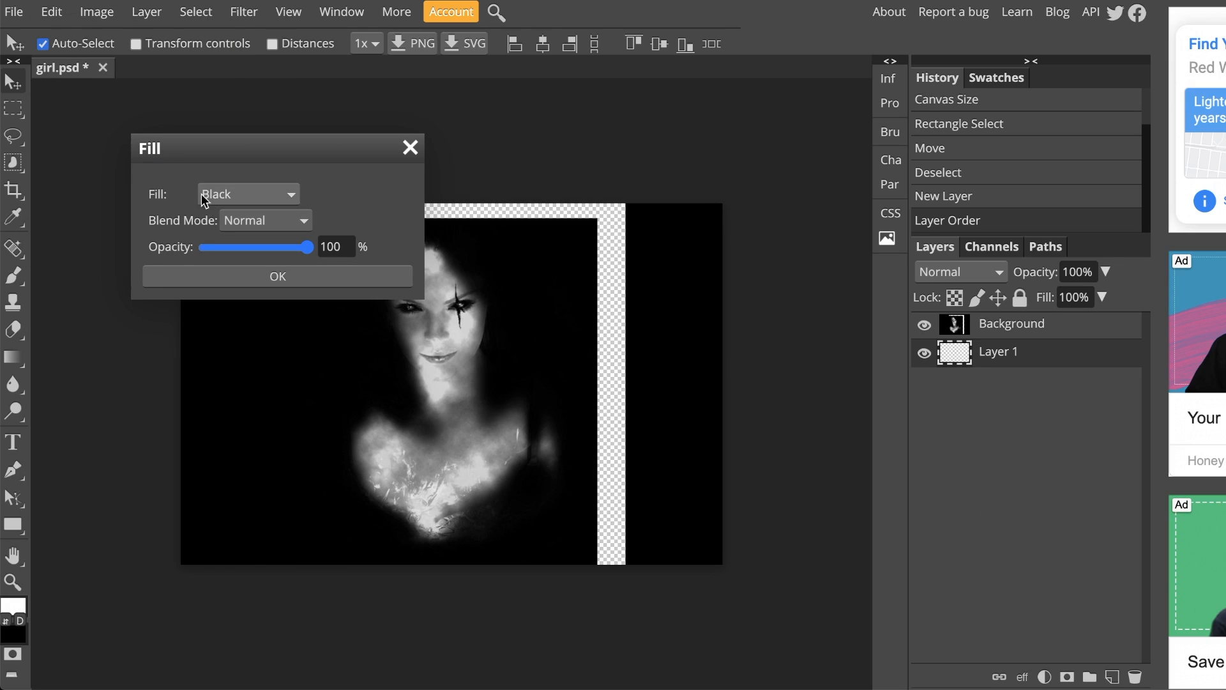
left_click(236, 283)
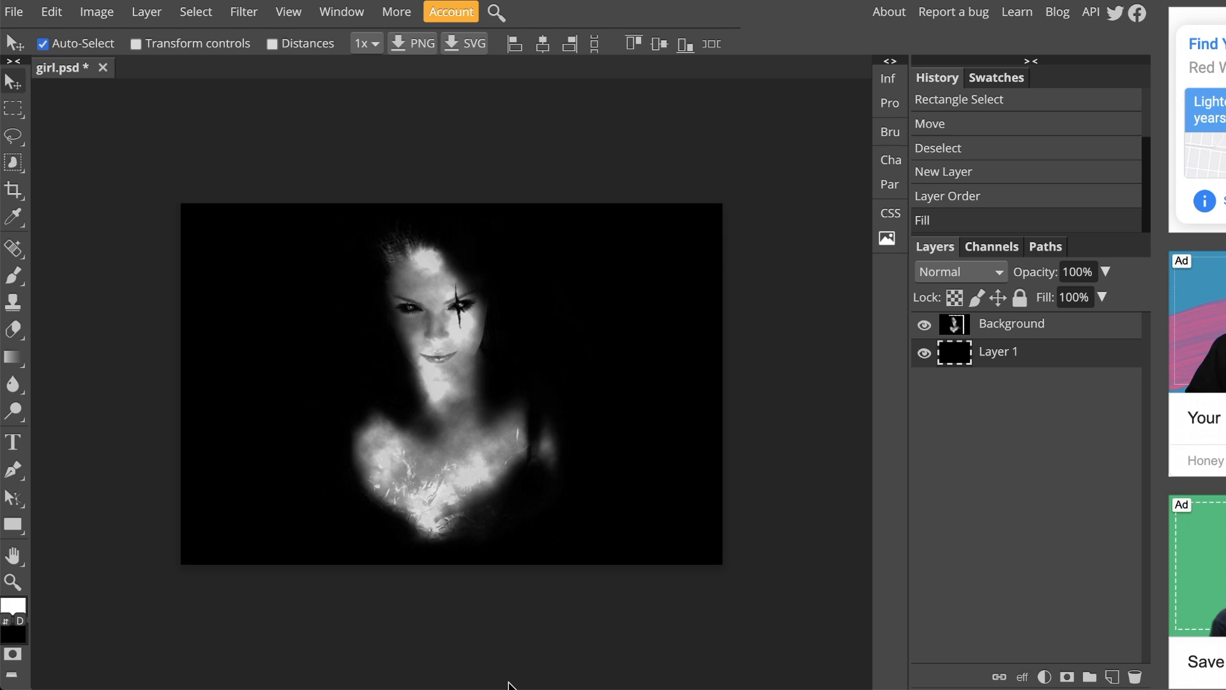
- Flatten the portrait and the black layer beneath it into a single background layer
right_click(1002, 357)
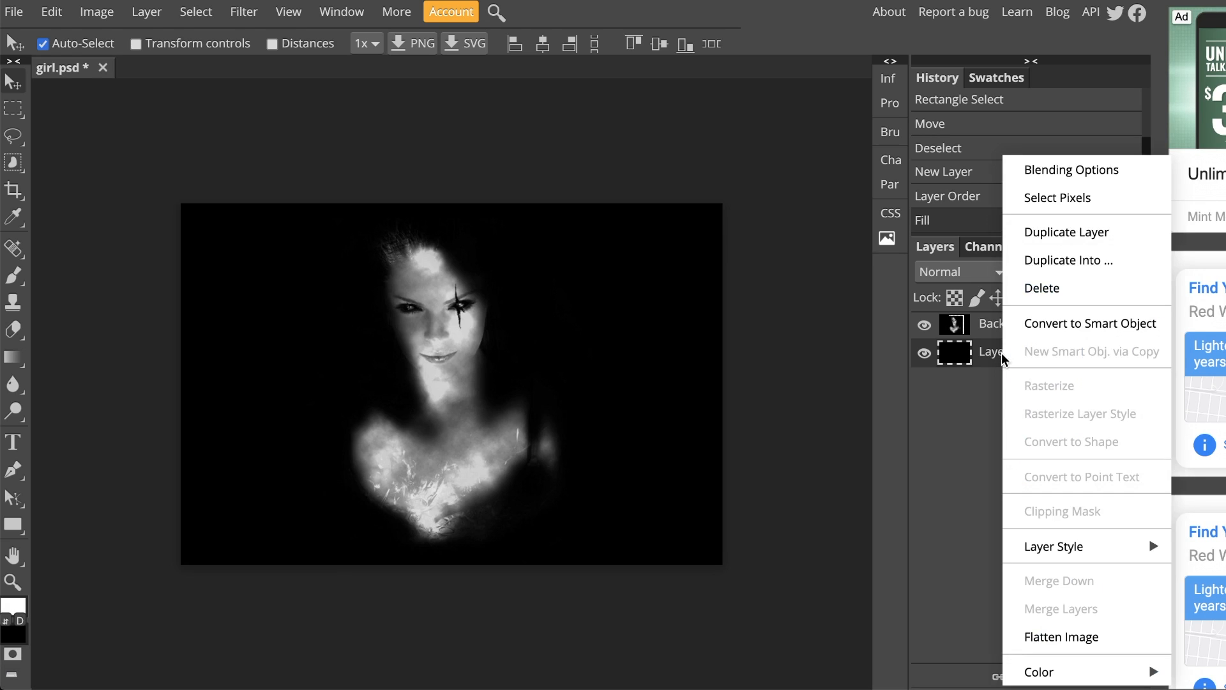
left_click(1065, 636)
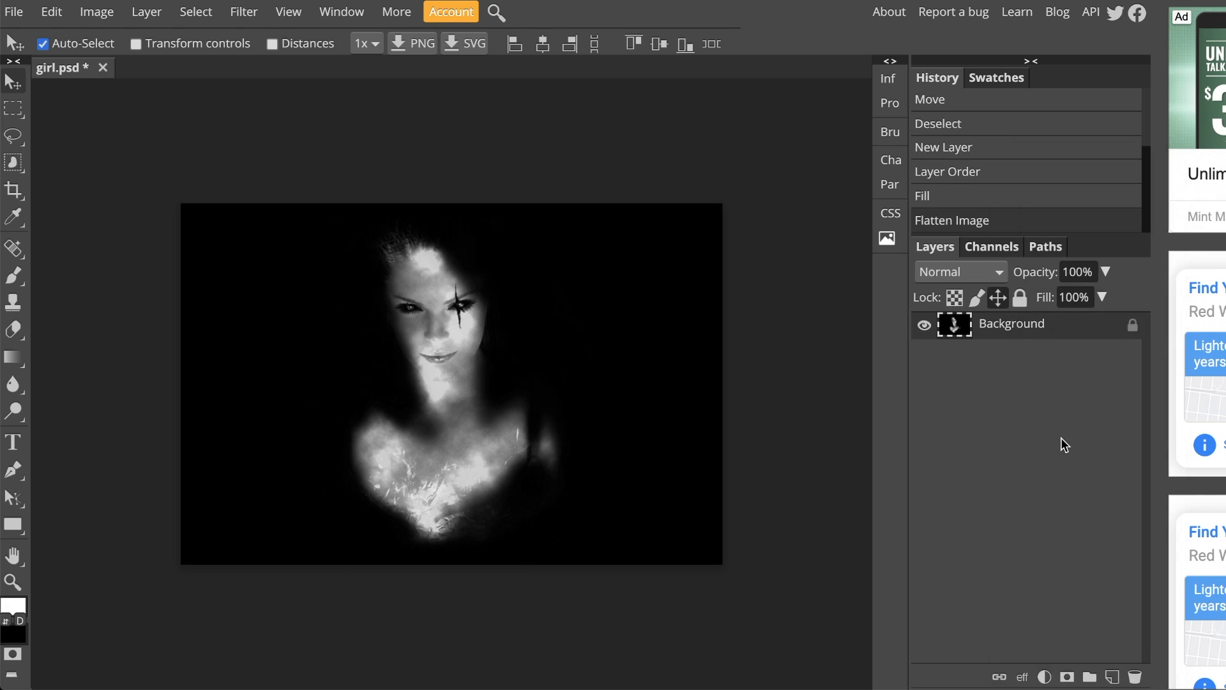